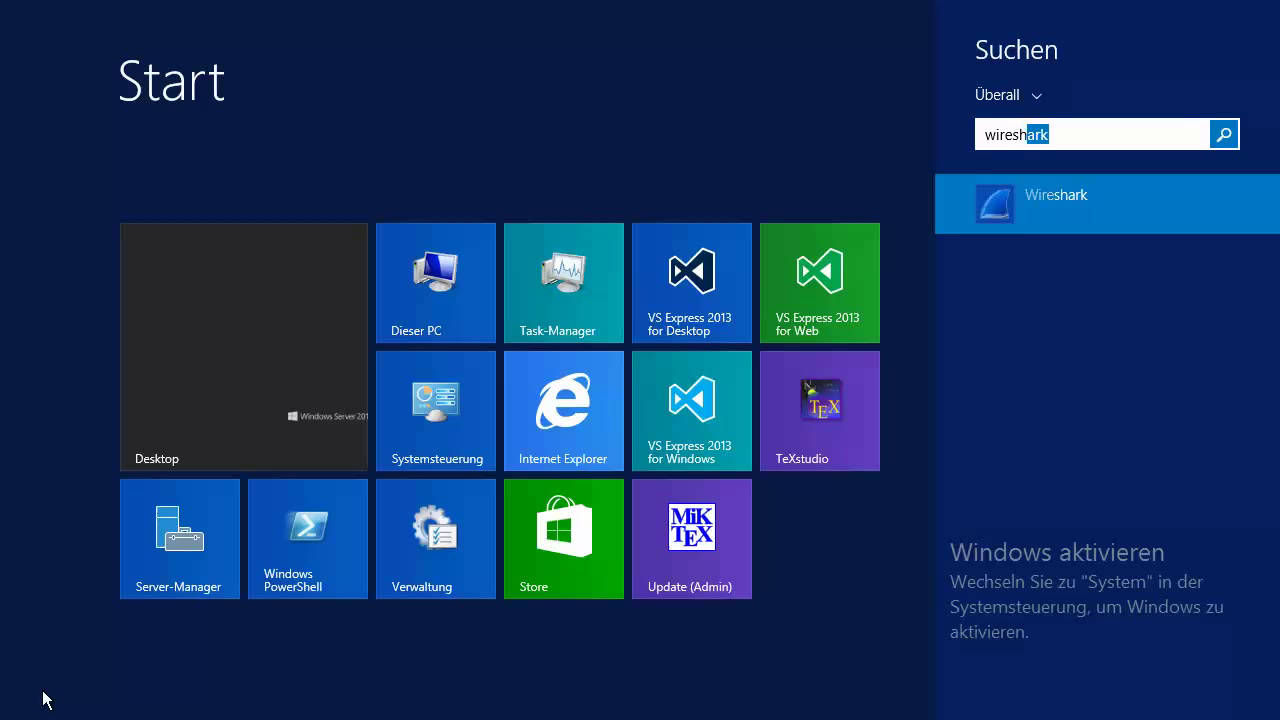
Step: Run Wireshark as administrator from the search results
{"action": "right_click", "coordinate": [1053, 207]}
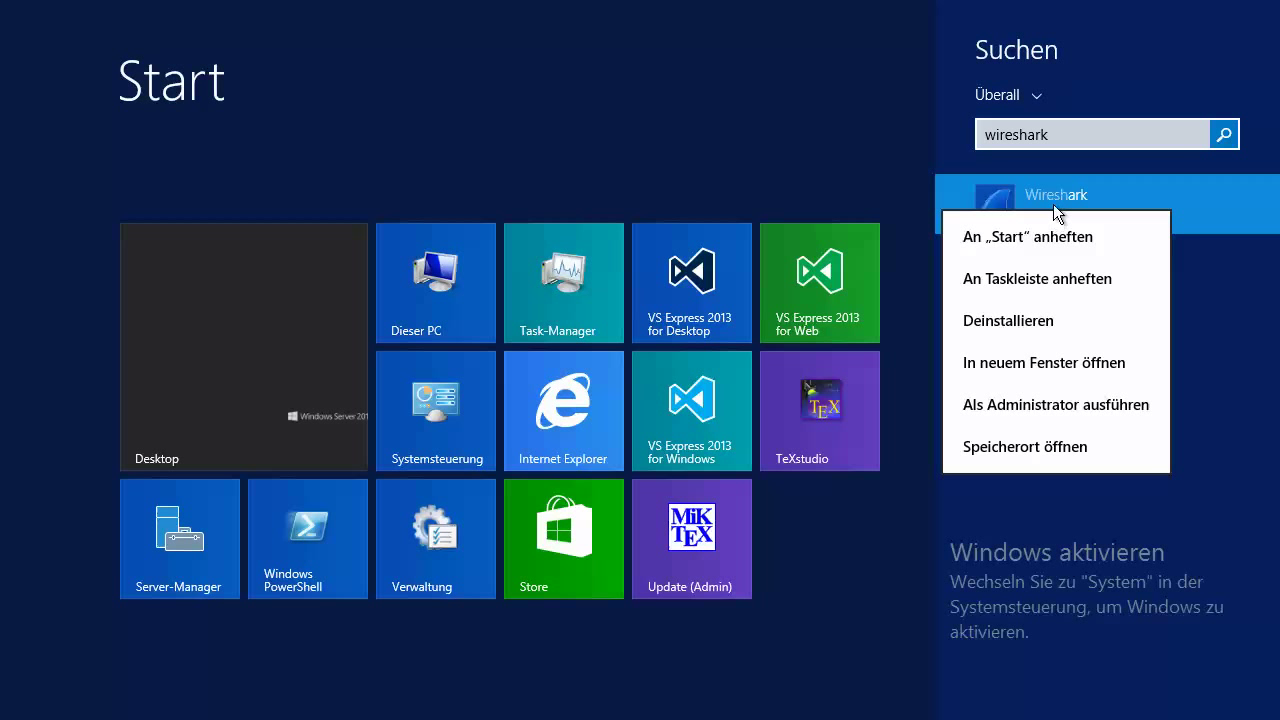
{"action": "left_click", "coordinate": [1061, 404]}
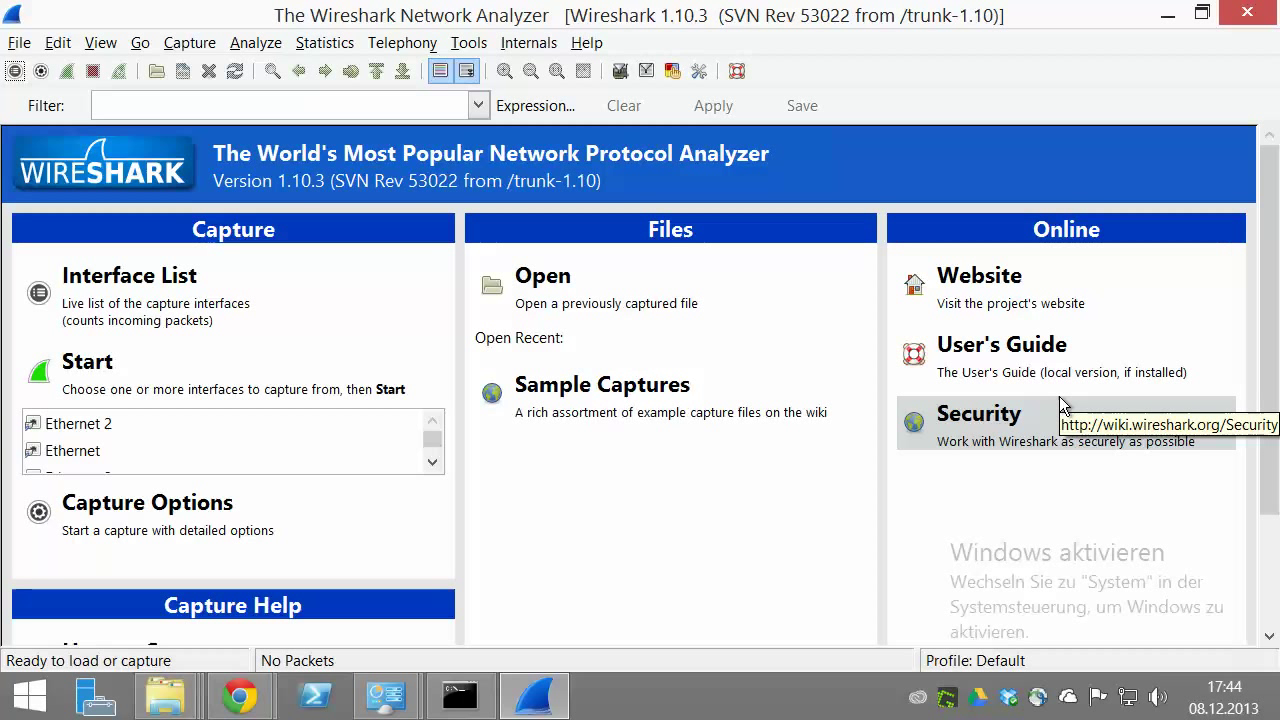
Step: Open the list of capture interfaces and view the details of the Ethernet interface
{"action": "left_click", "coordinate": [182, 46]}
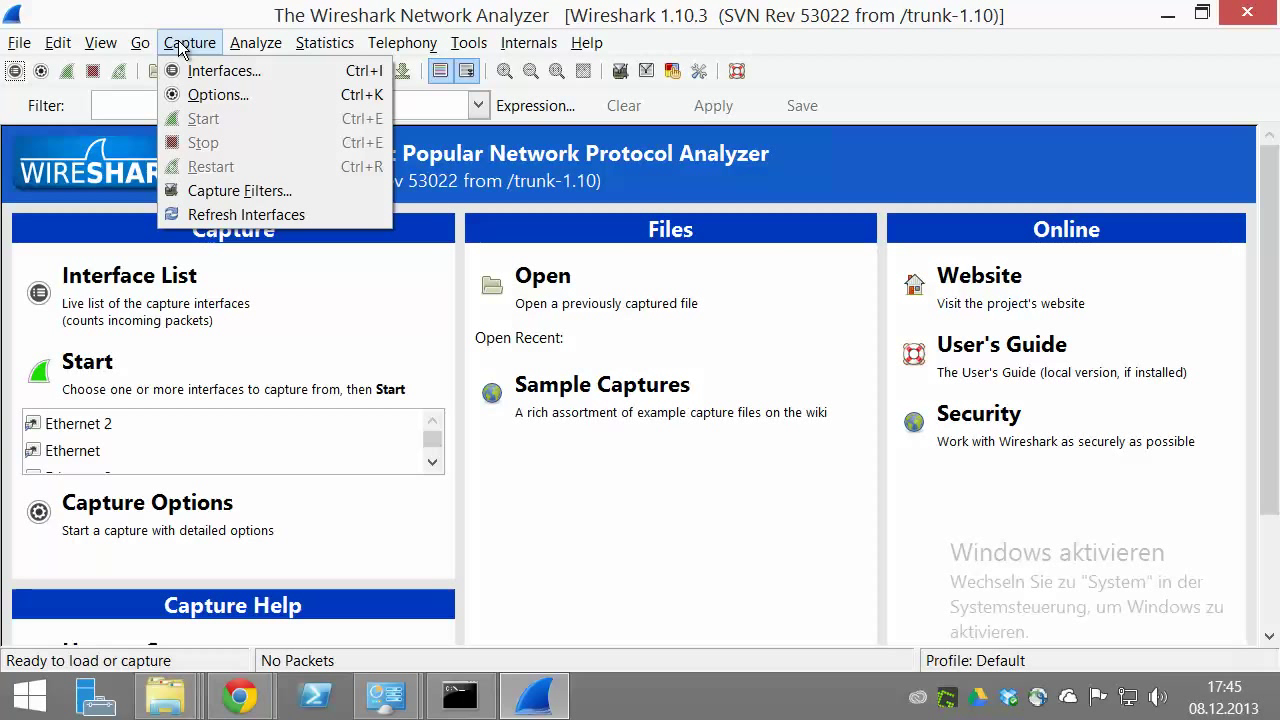
{"action": "left_click", "coordinate": [212, 70]}
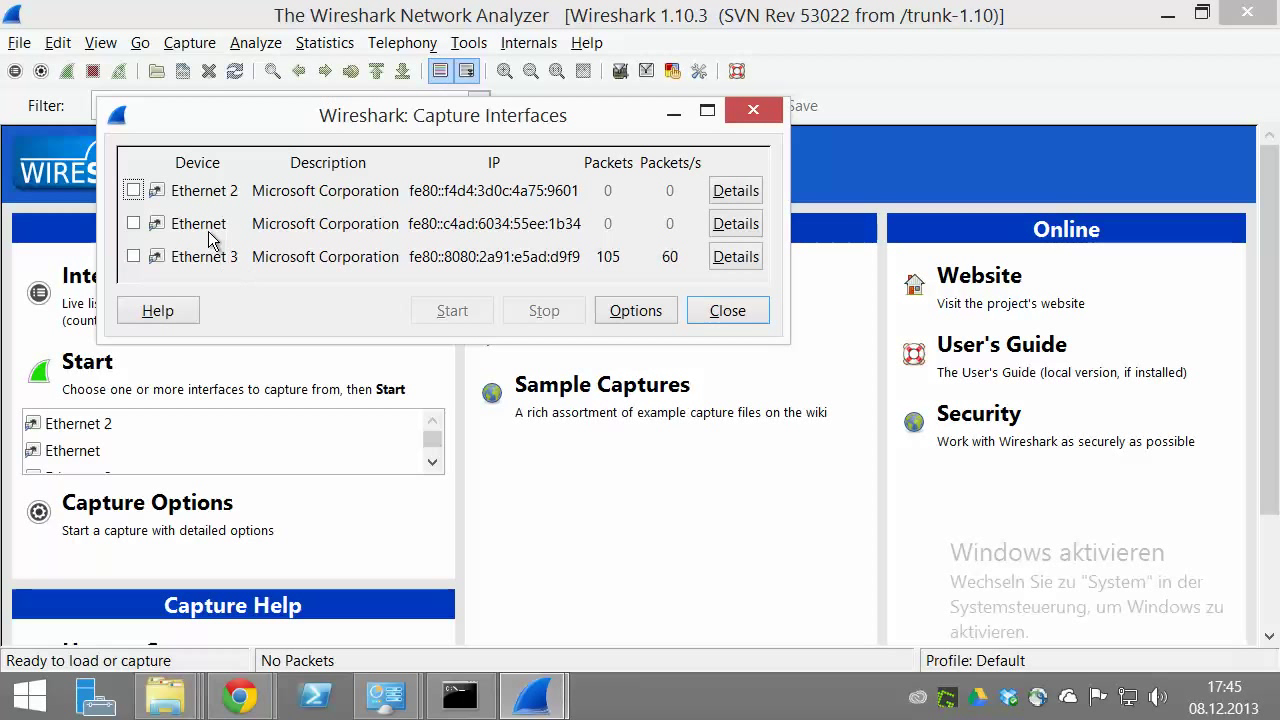
{"action": "left_click", "coordinate": [718, 223]}
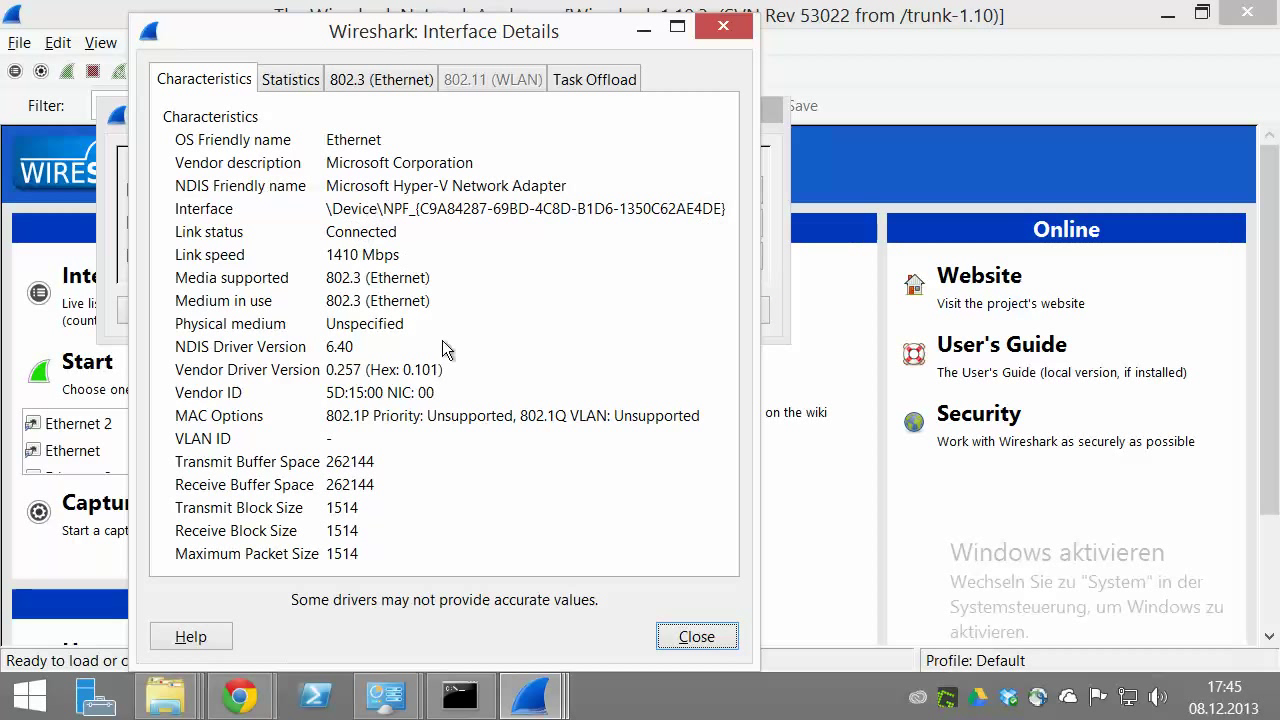
{"action": "left_click", "coordinate": [697, 636]}
Step: Select the Ethernet interface for capture and review its entry in the capture options
{"action": "left_click", "coordinate": [133, 222]}
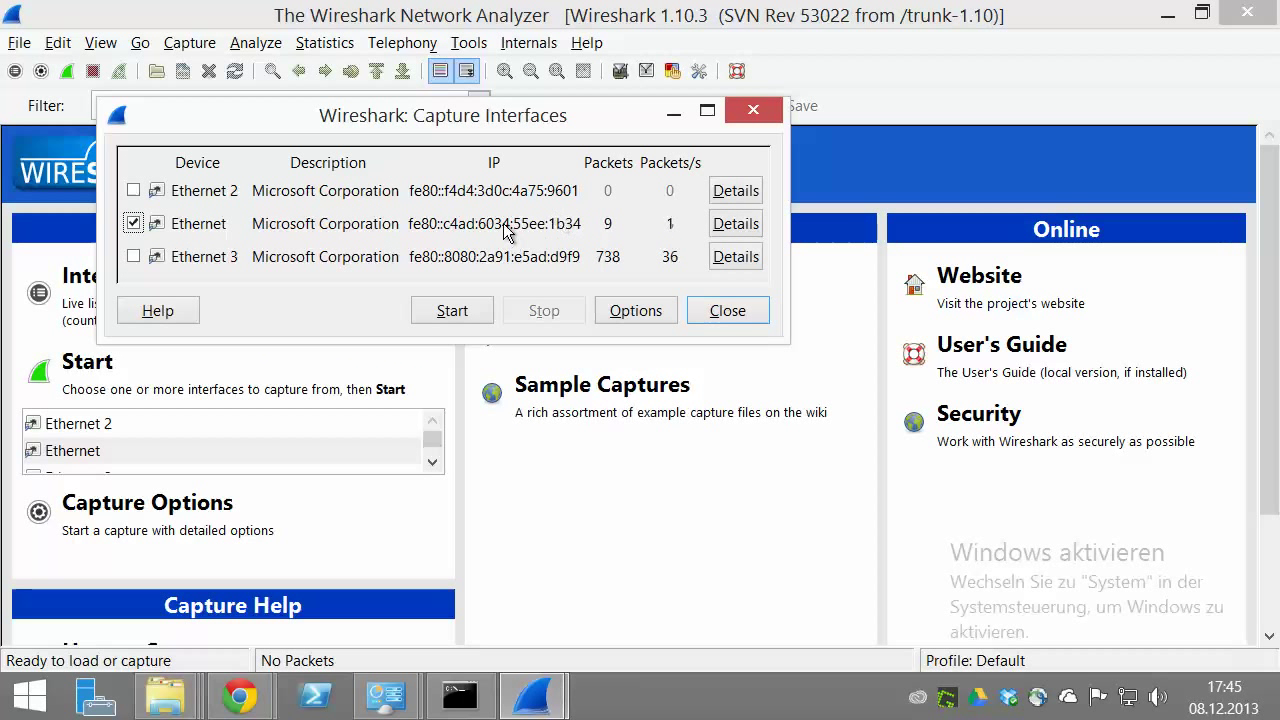
{"action": "left_click", "coordinate": [616, 311]}
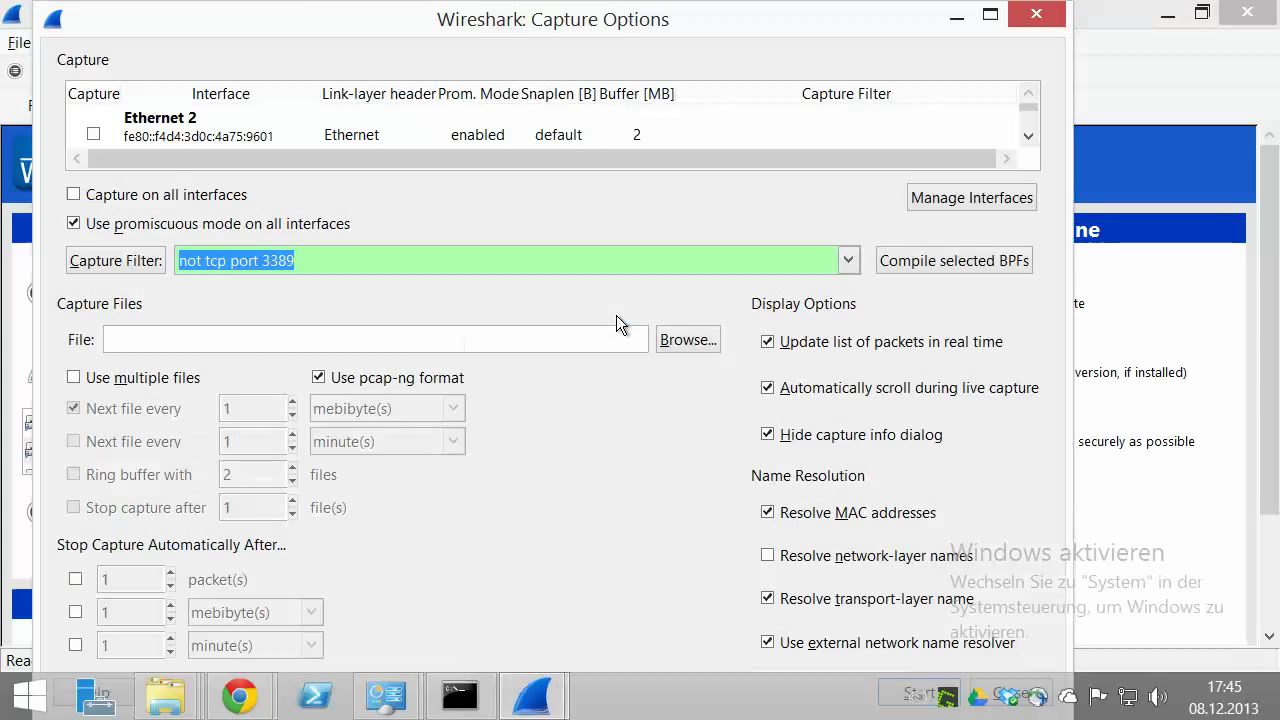
{"action": "left_click", "coordinate": [988, 14]}
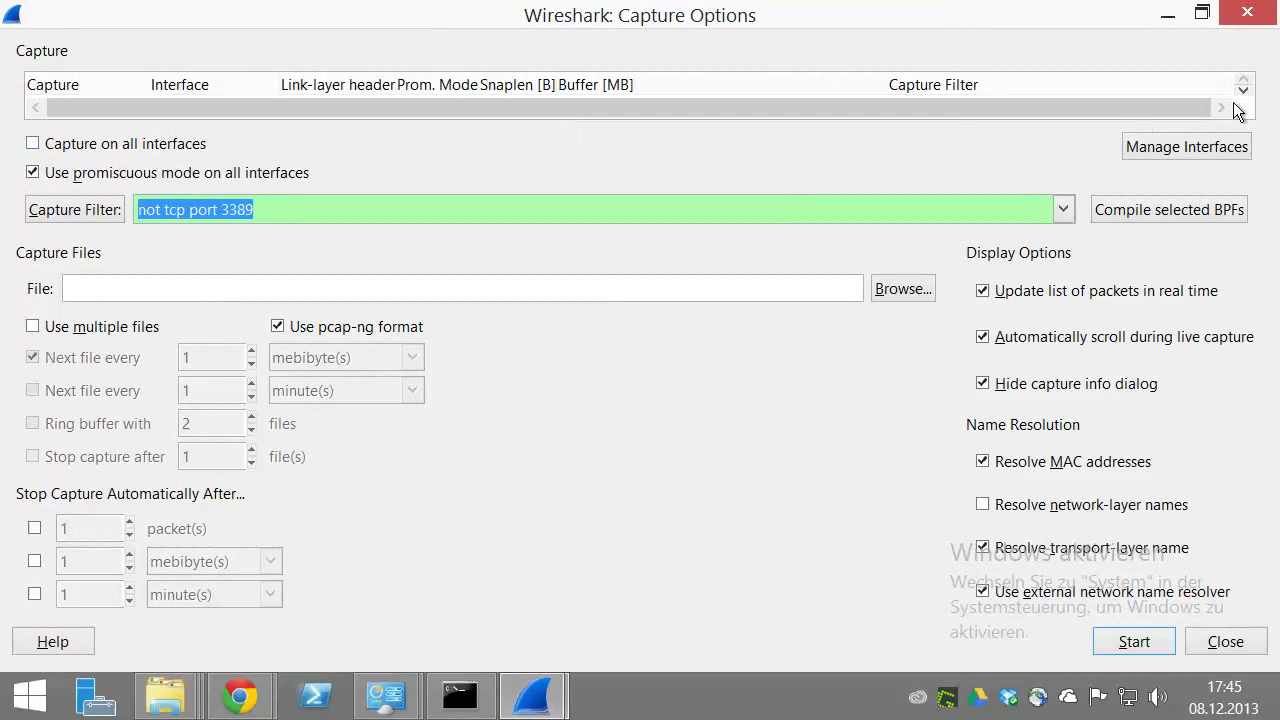
{"action": "left_click", "coordinate": [1202, 13]}
{"action": "left_click_drag", "start_coordinate": [1031, 151], "coordinate": [1020, 198]}
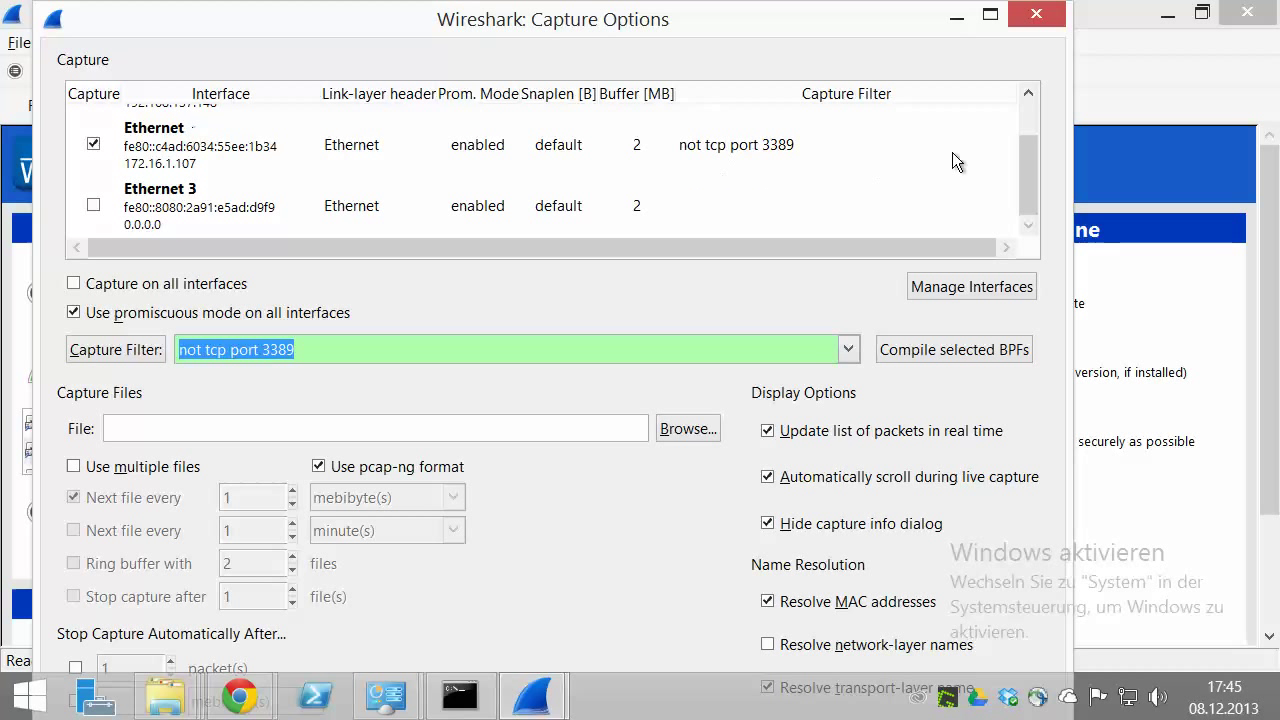
{"action": "mouse_move", "coordinate": [1024, 163]}
{"action": "left_mouse_down"}
{"action": "mouse_move", "coordinate": [1032, 128]}
{"action": "mouse_move", "coordinate": [1026, 151]}
{"action": "left_mouse_up"}
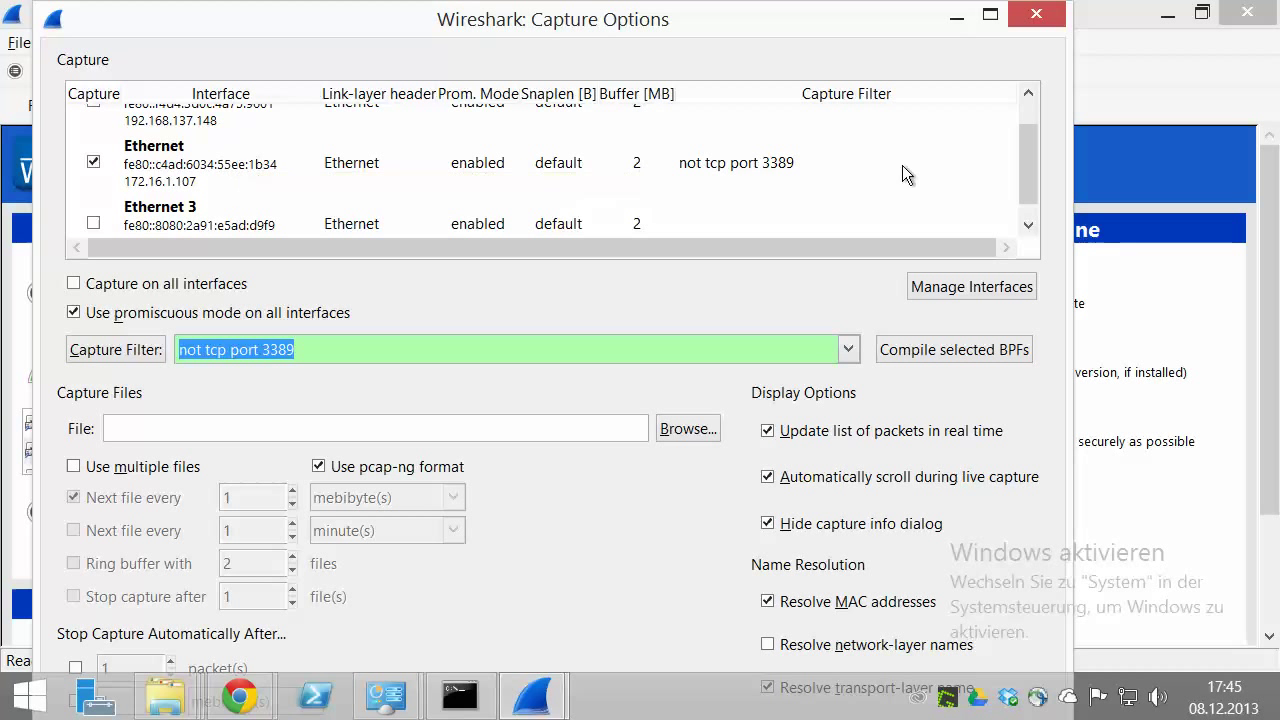
{"action": "left_click_drag", "start_coordinate": [1024, 157], "coordinate": [1020, 190]}
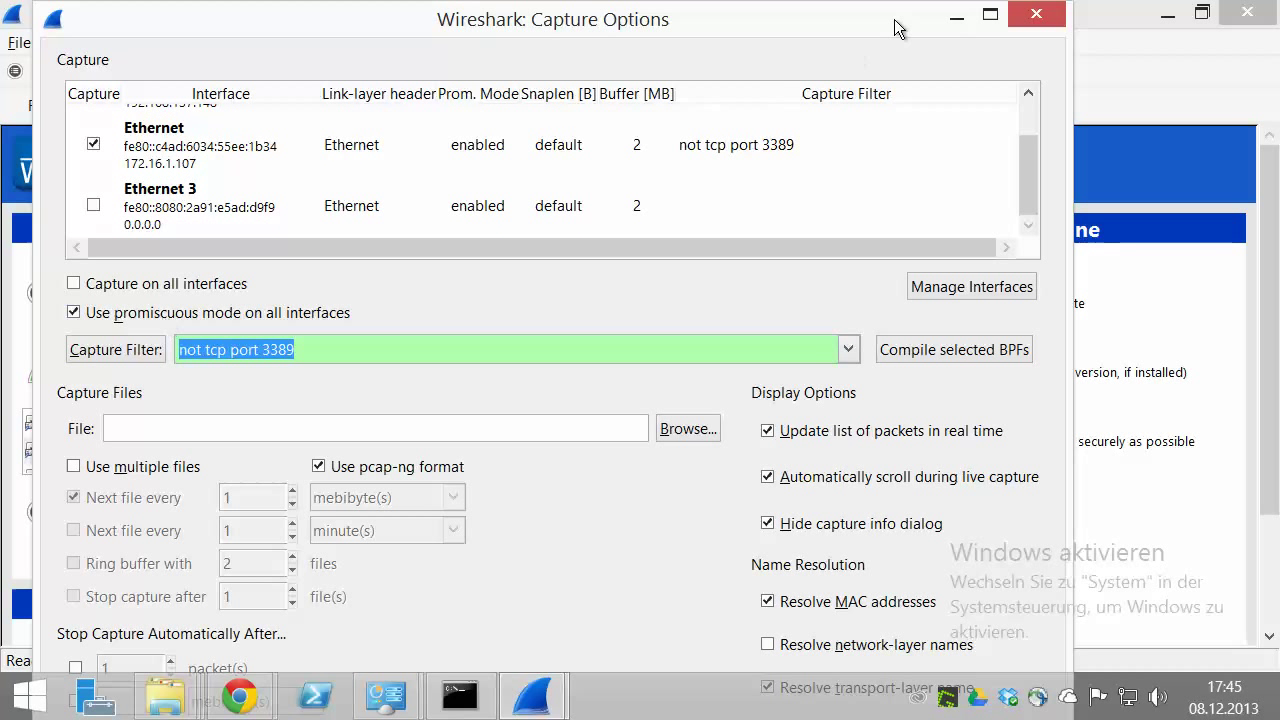
Step: Start the live capture on Ethernet with the capture filter "not tcp port 3389"
{"action": "left_click", "coordinate": [990, 15]}
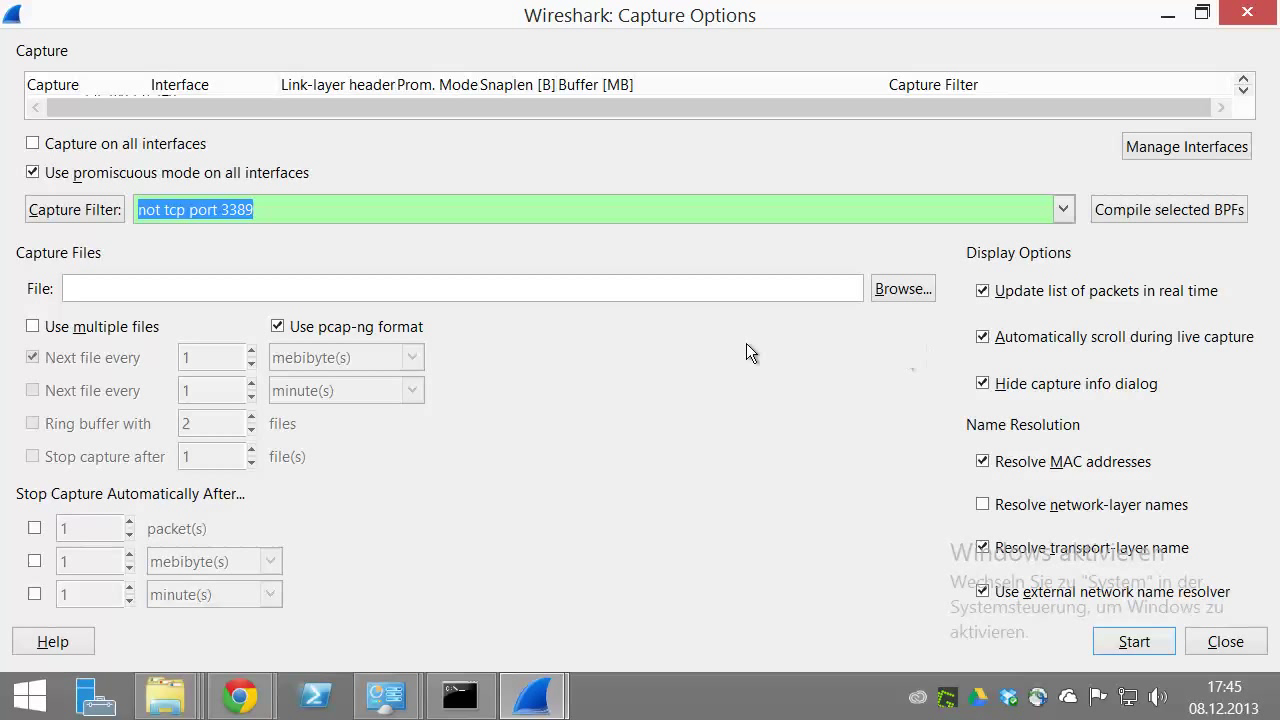
{"action": "mouse_move", "coordinate": [143, 174]}
{"action": "left_click", "coordinate": [1133, 641]}
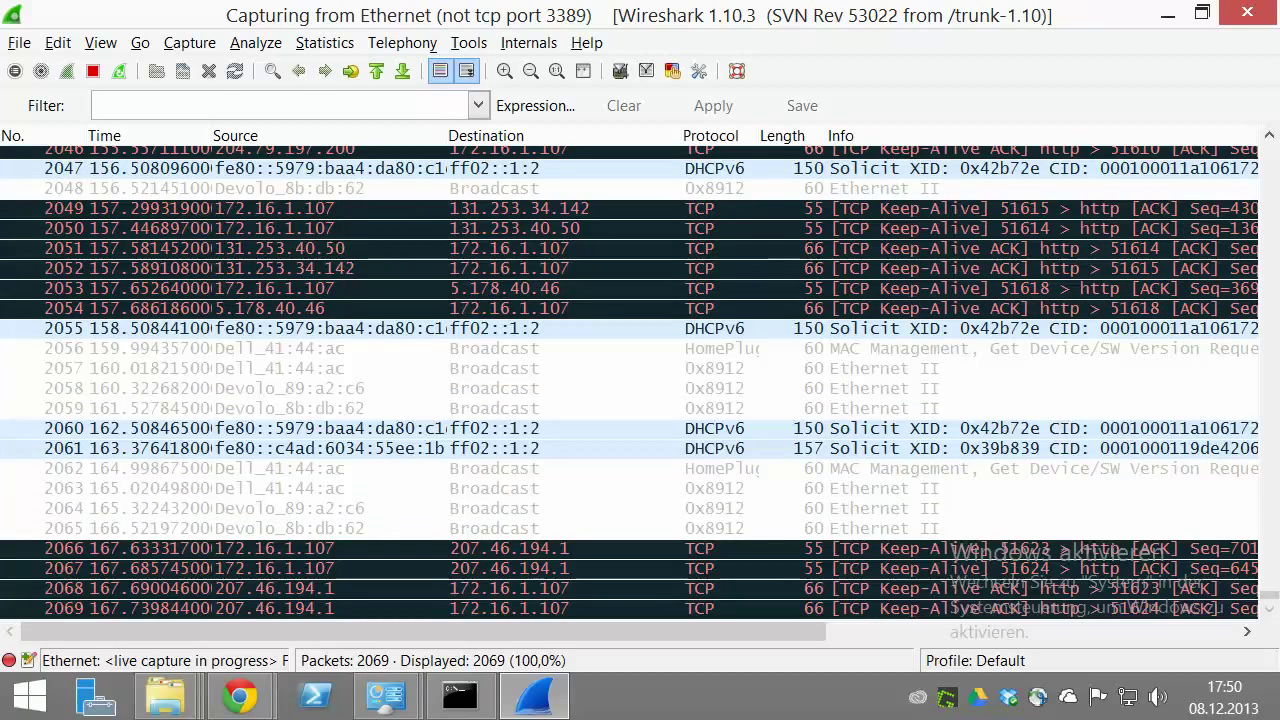
Step: Stop the running packet capture
{"action": "left_click", "coordinate": [141, 43]}
{"action": "mouse_move", "coordinate": [192, 50]}
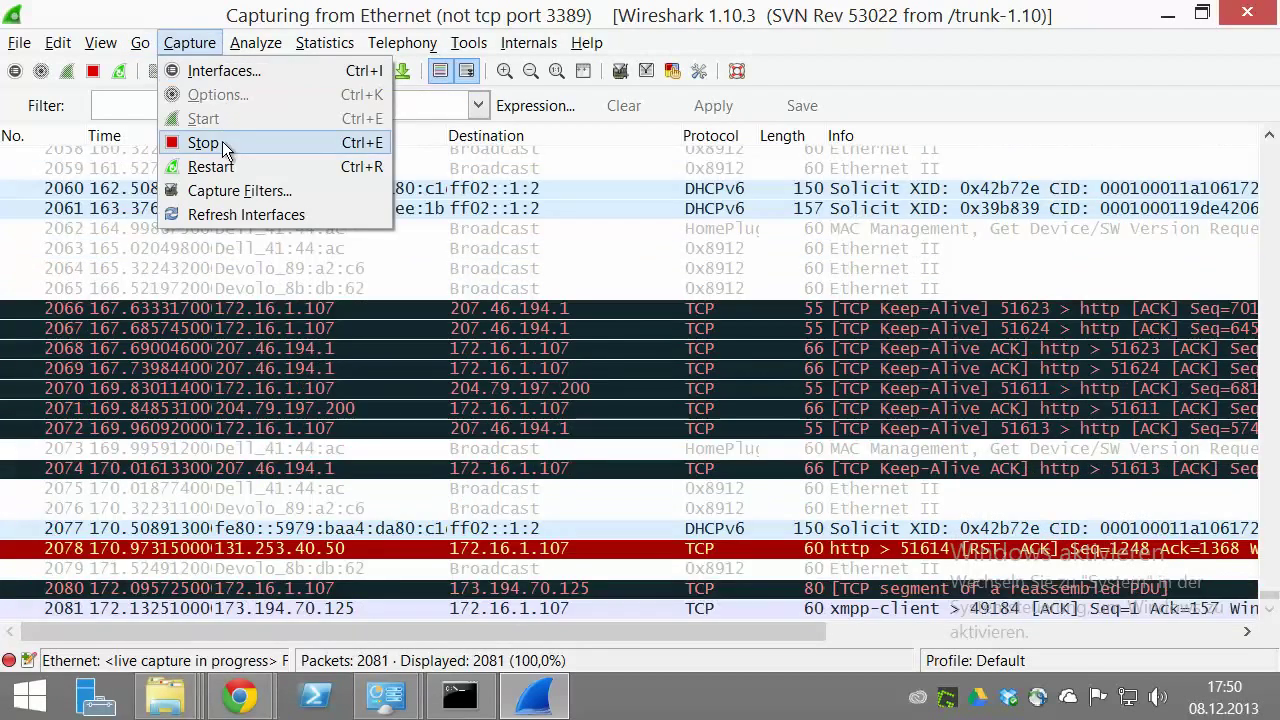
{"action": "left_click", "coordinate": [222, 141]}
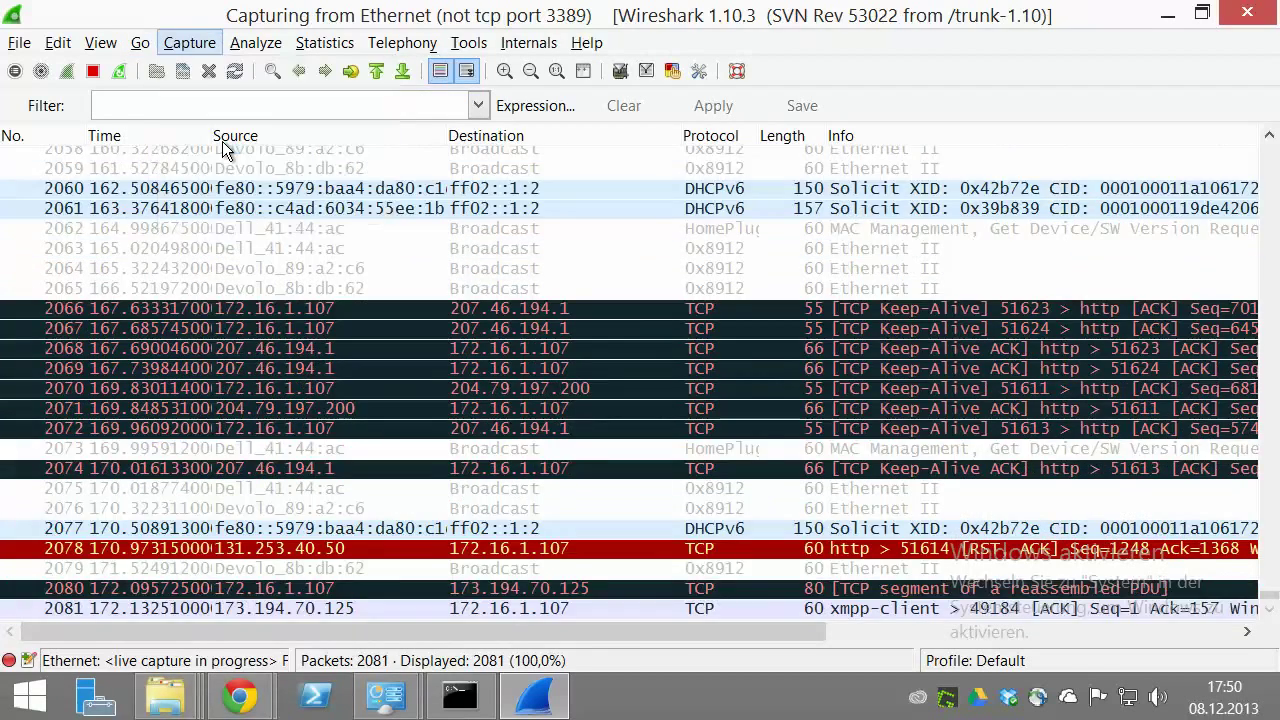
Step: Save the capture on the refs_daten (E:) drive as wireshark_sucheabfrage_2013-12-08 in pcapng format
{"action": "left_click", "coordinate": [19, 43]}
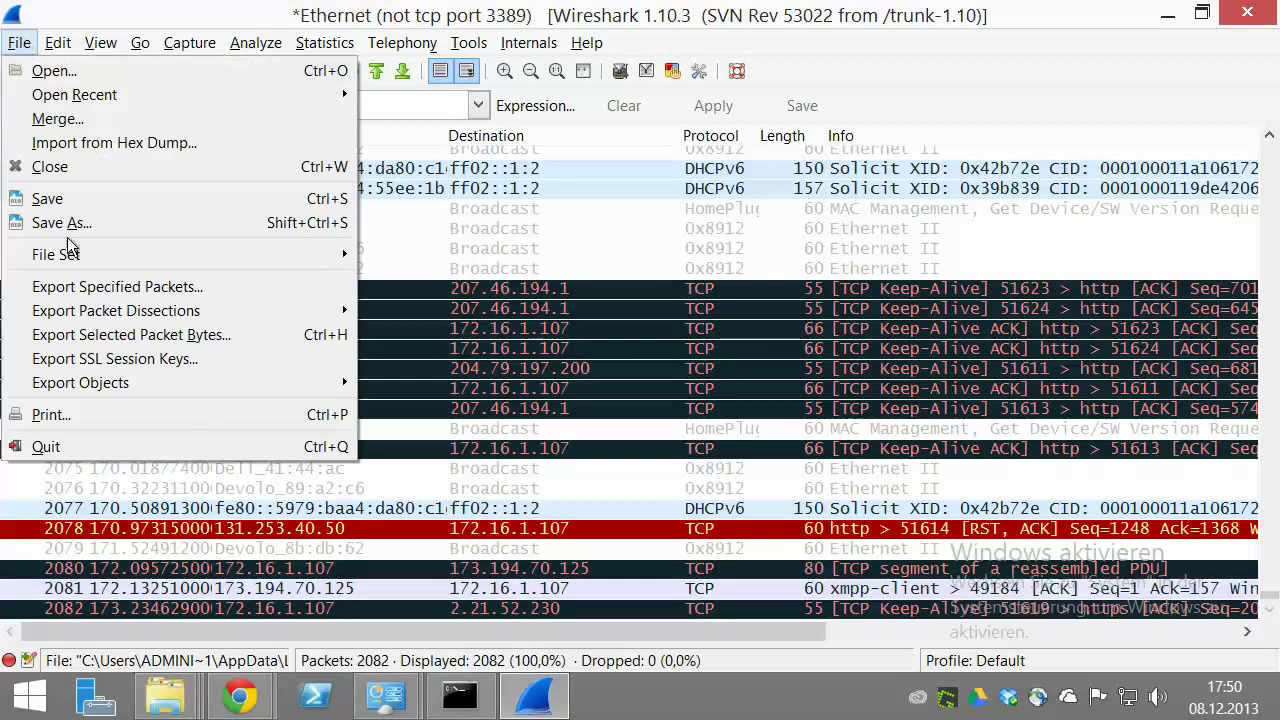
{"action": "left_click", "coordinate": [60, 217]}
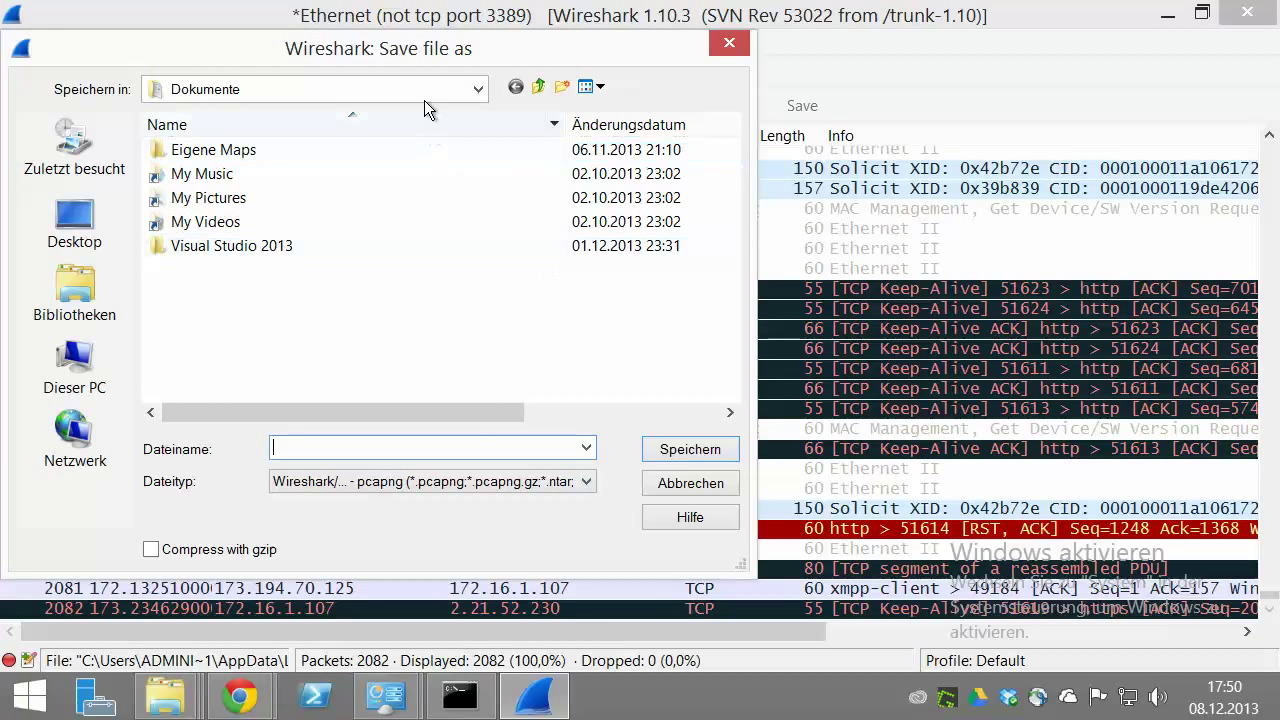
{"action": "left_click", "coordinate": [423, 94]}
{"action": "left_click", "coordinate": [228, 414]}
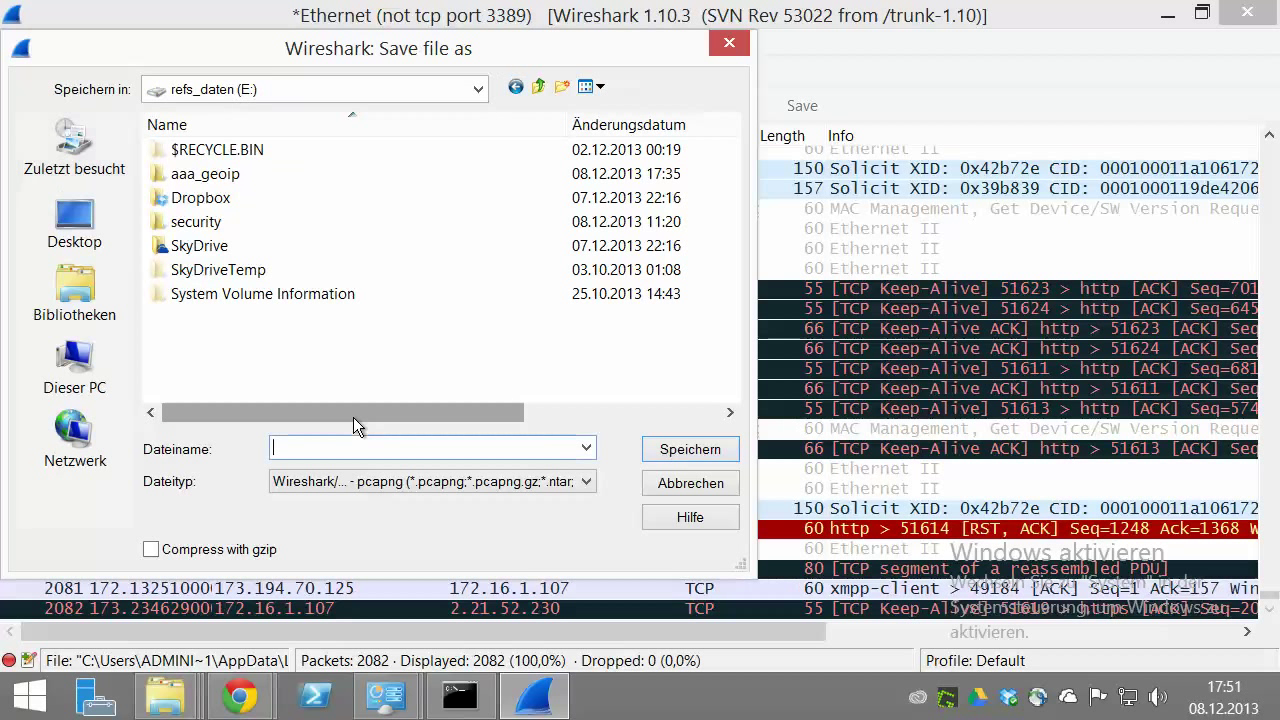
{"action": "type", "text": "wireshark_s2013-12-08"}
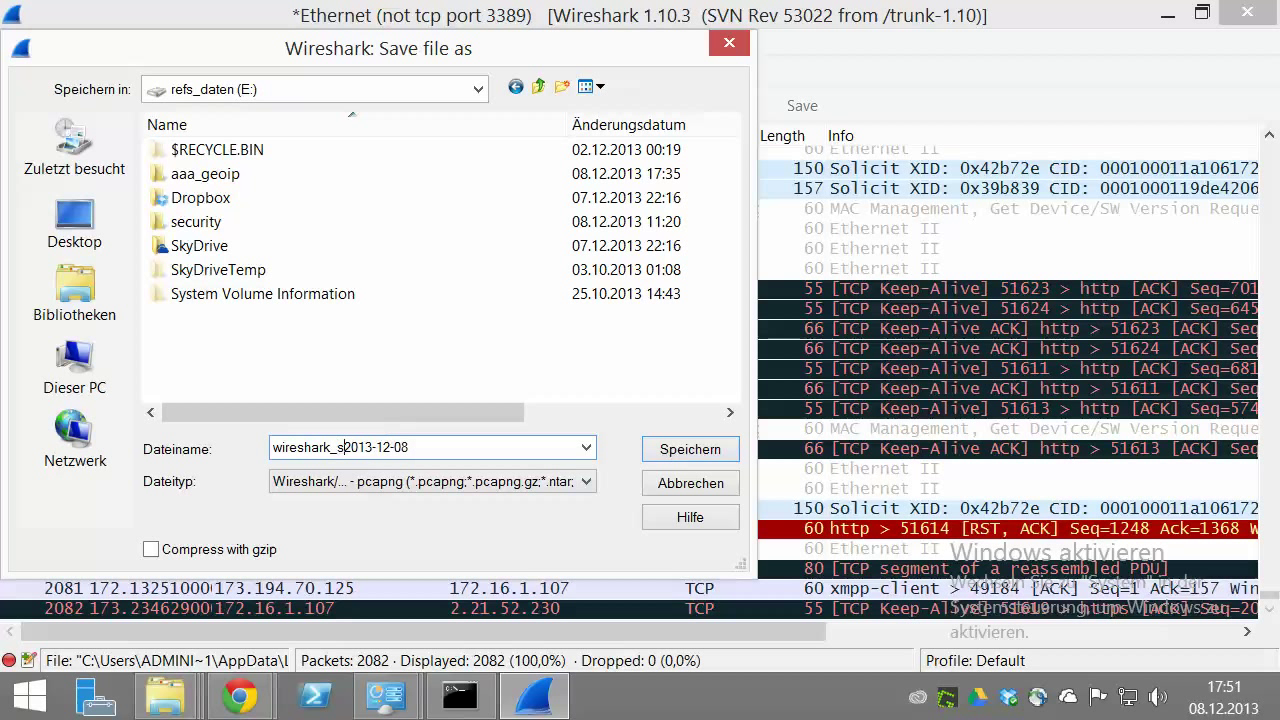
{"action": "type", "text": "sucheabfrage"}
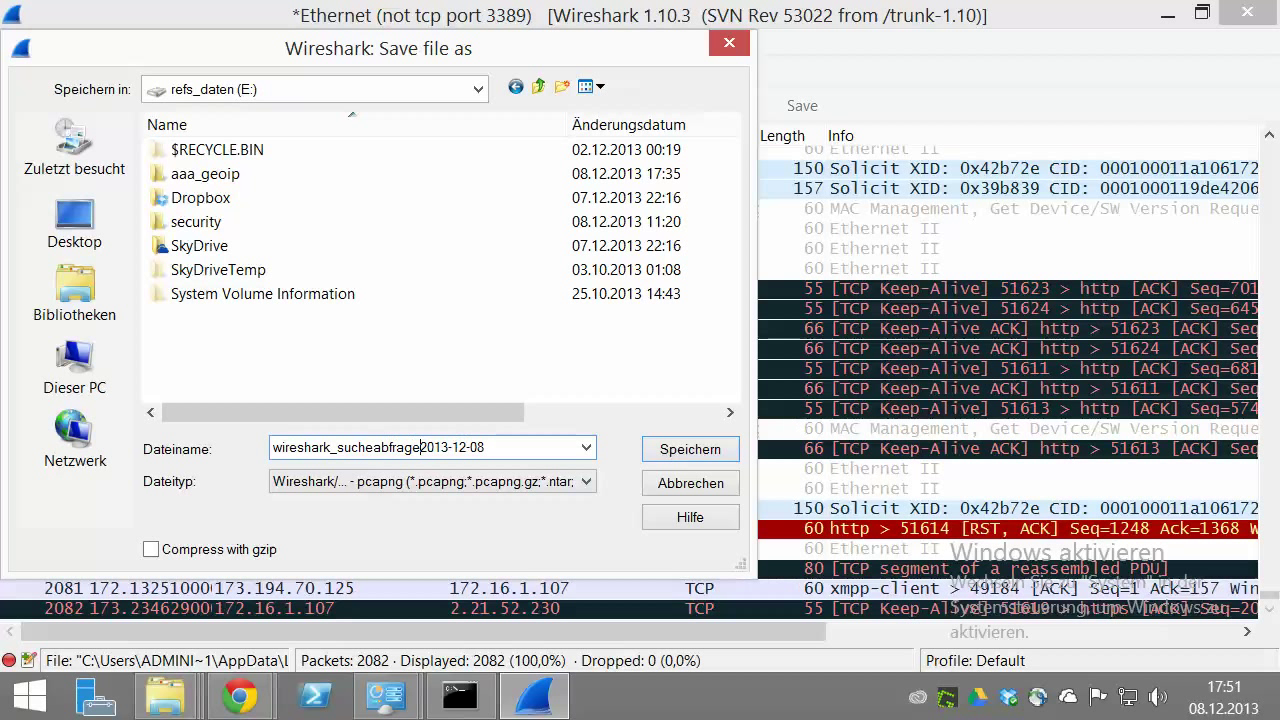
{"action": "type", "text": "_"}
{"action": "left_click", "coordinate": [654, 450]}
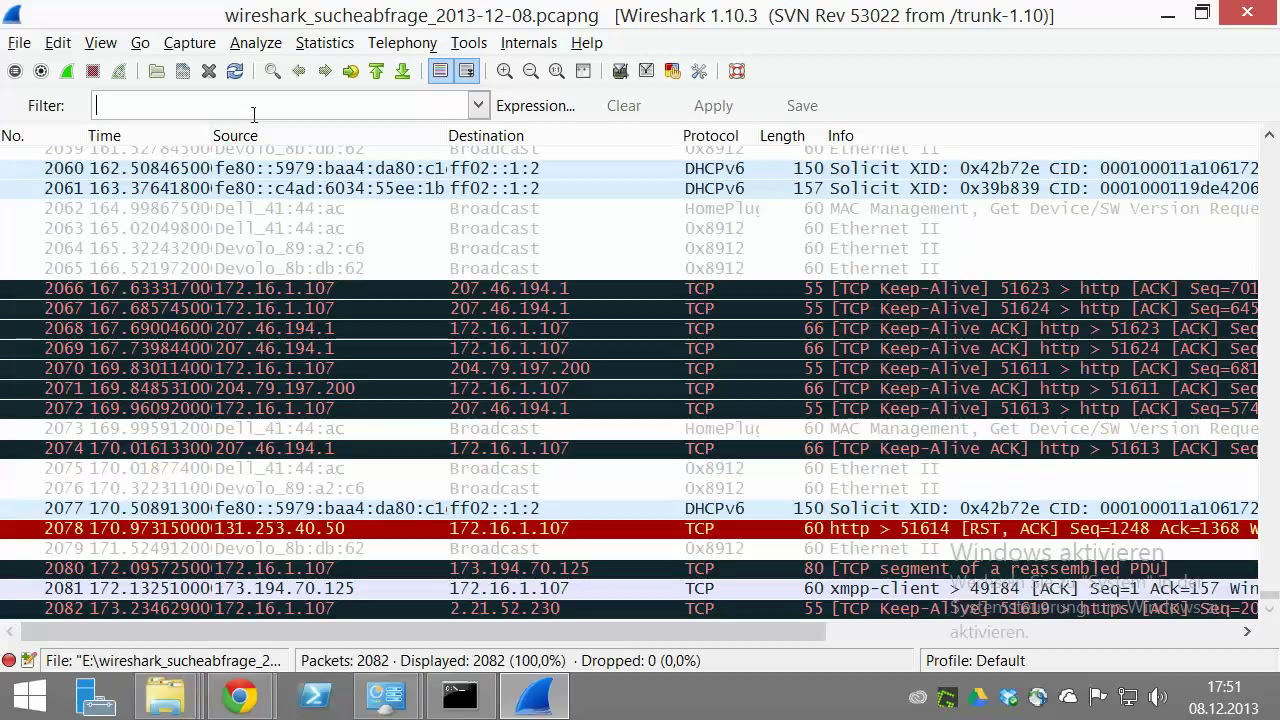
Step: Apply the display filter http and select the PNG response in packet 364
{"action": "type", "text": "http"}
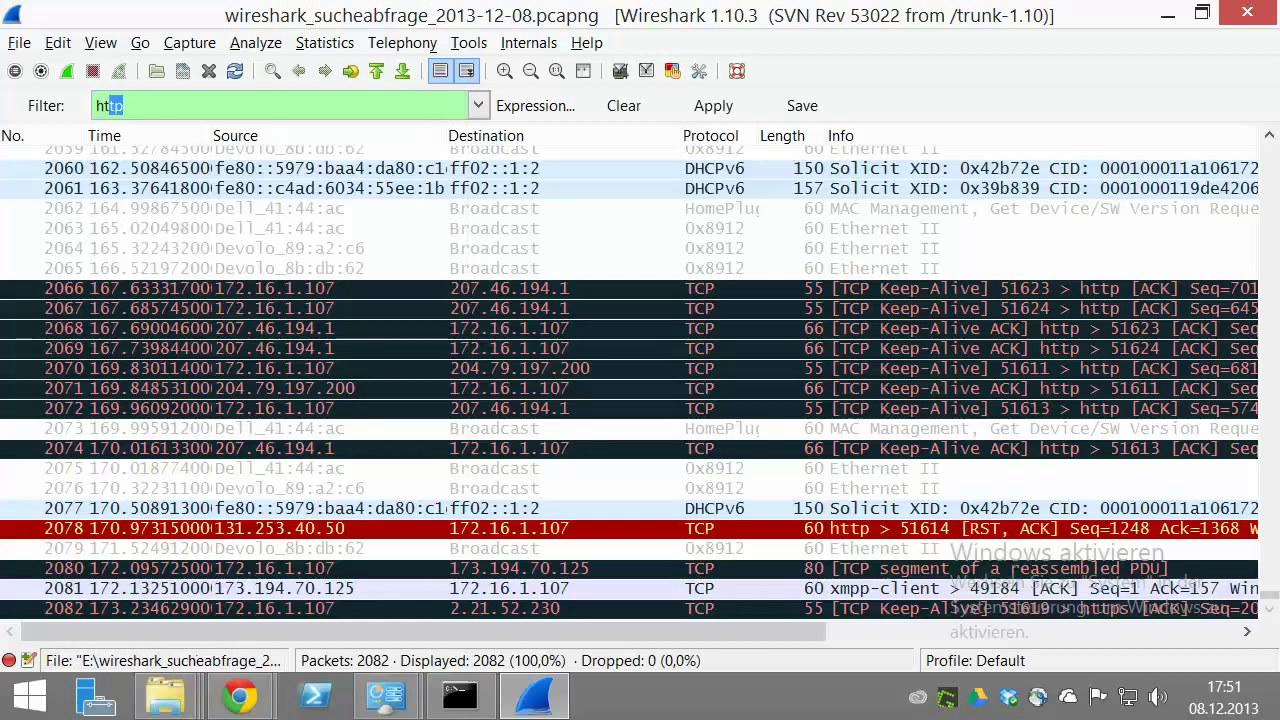
{"action": "key", "text": "Return"}
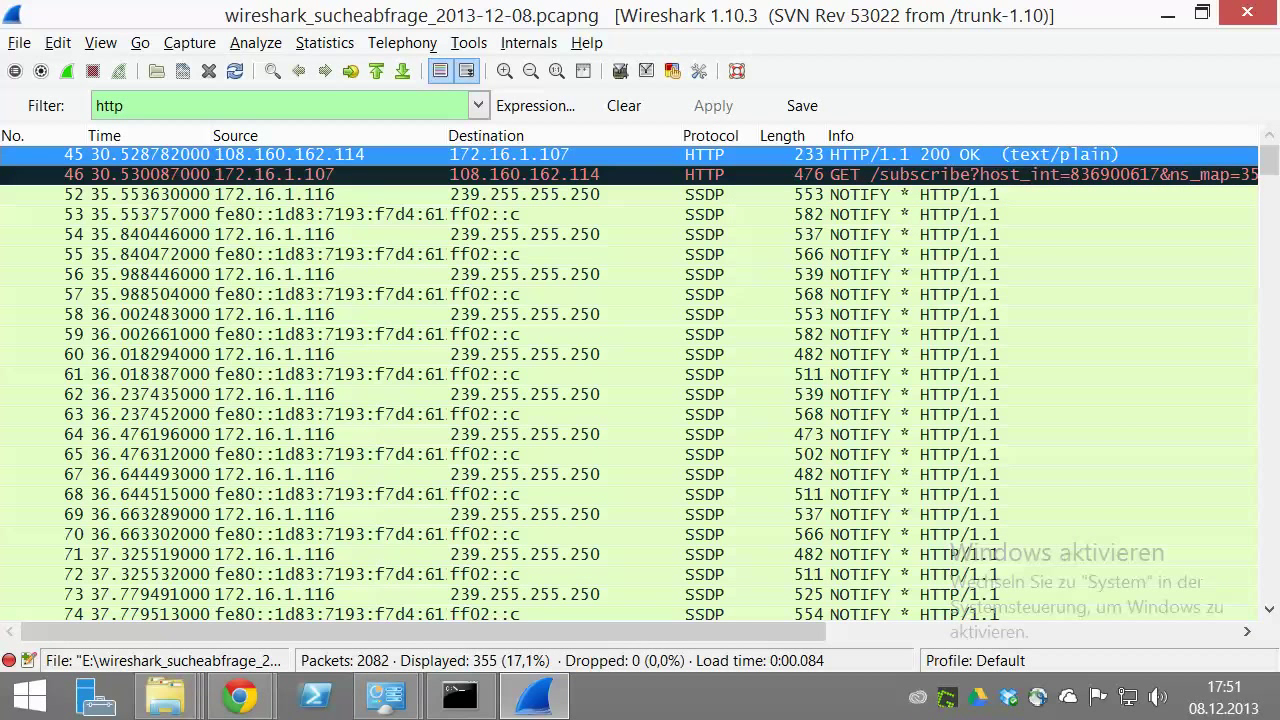
{"action": "scroll", "coordinate": [729, 163], "scroll_direction": "down", "scroll_amount": 20}
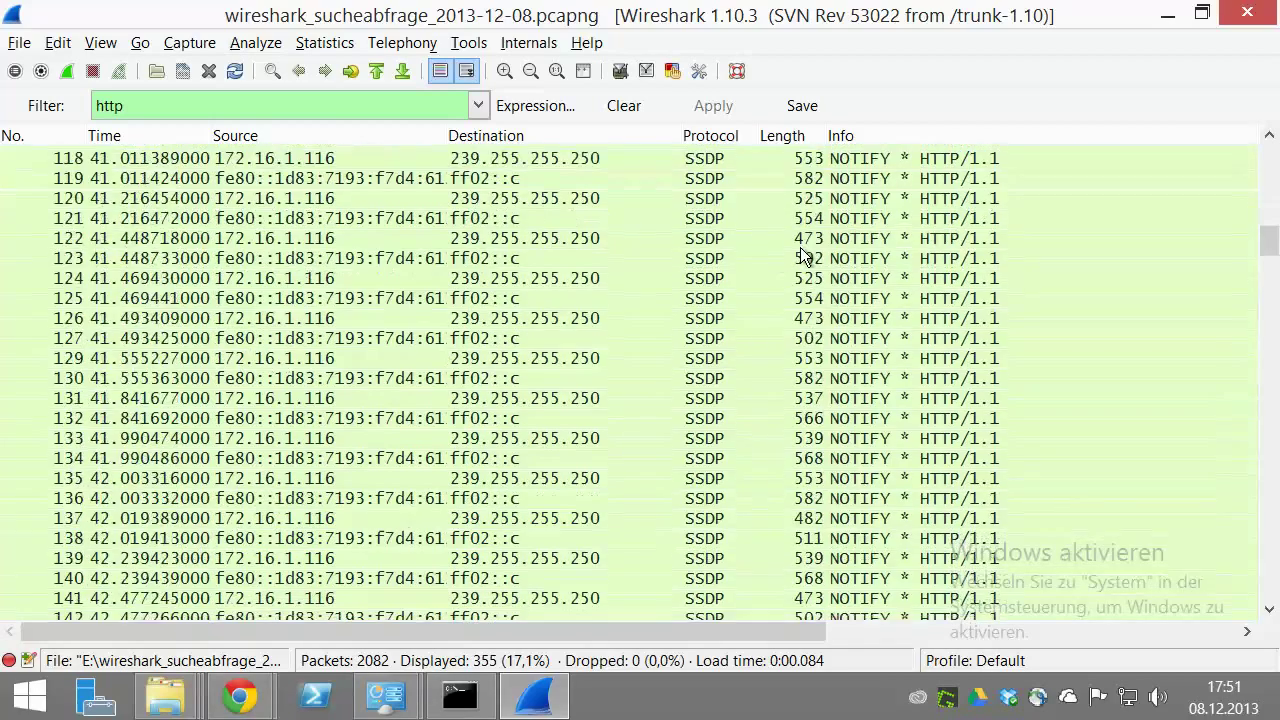
{"action": "scroll", "coordinate": [803, 293], "scroll_direction": "down", "scroll_amount": 20}
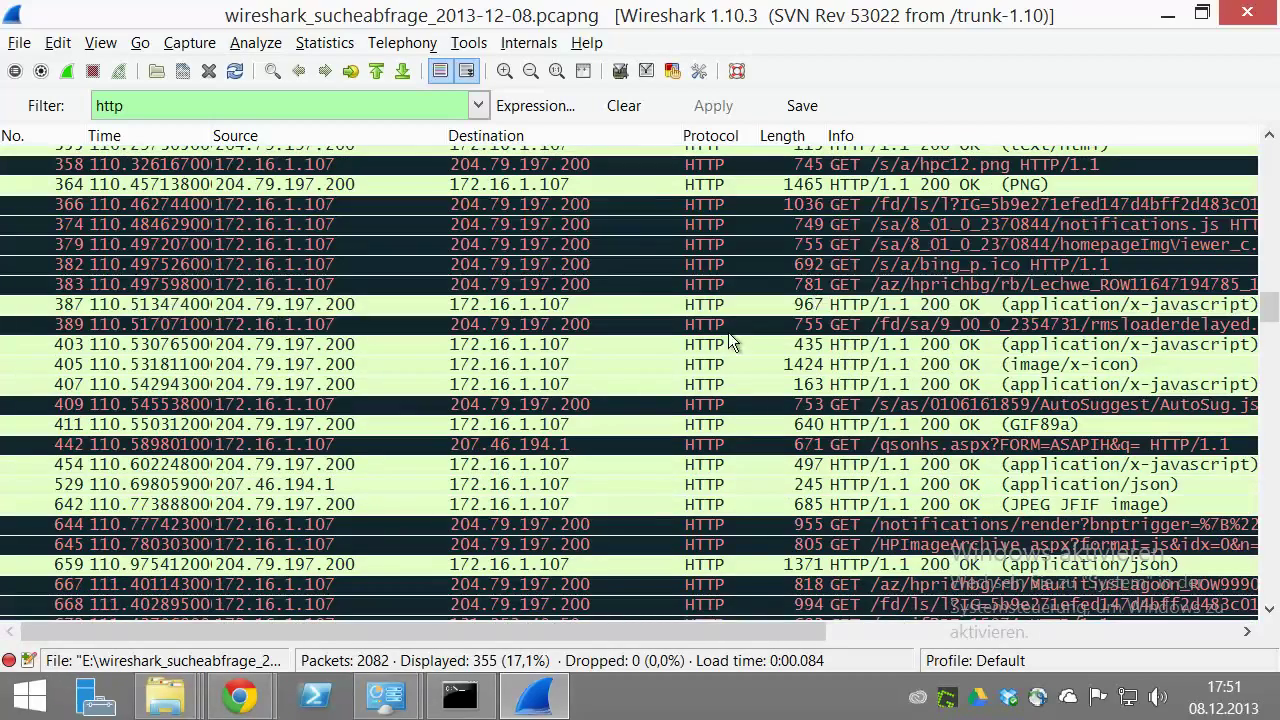
{"action": "left_click", "coordinate": [728, 326]}
{"action": "left_click", "coordinate": [728, 188]}
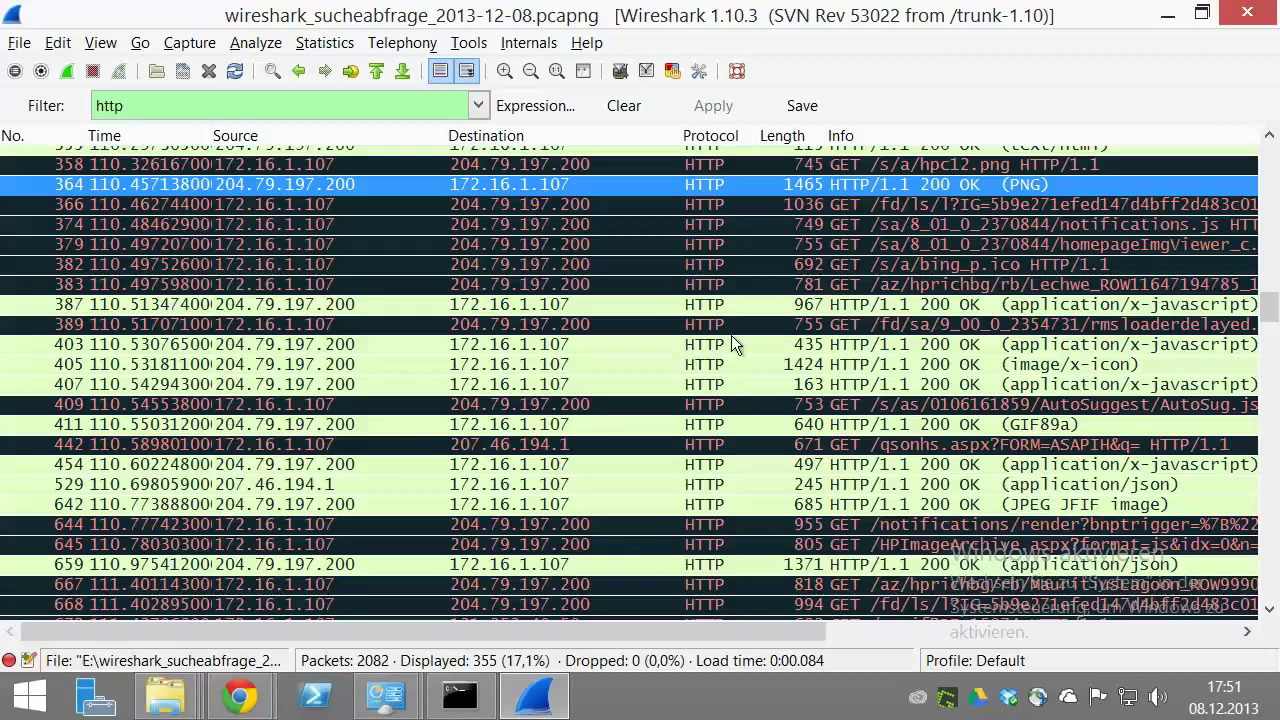
{"action": "scroll", "coordinate": [731, 335], "scroll_direction": "down", "scroll_amount": 7}
{"action": "scroll", "coordinate": [735, 337], "scroll_direction": "down", "scroll_amount": 7}
Step: Reveal the packet details and packet bytes areas below the packet list and enlarge them
{"action": "left_click_drag", "start_coordinate": [791, 640], "coordinate": [799, 453]}
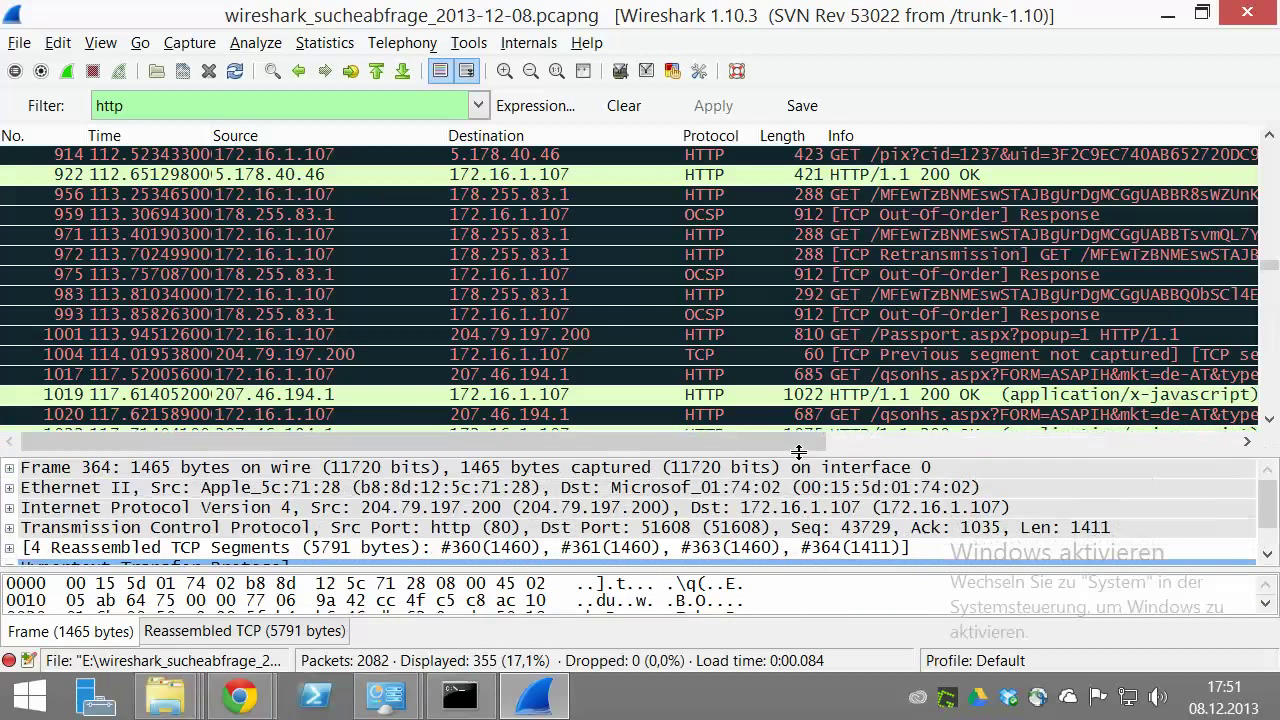
{"action": "left_click_drag", "start_coordinate": [780, 567], "coordinate": [780, 532]}
{"action": "left_click_drag", "start_coordinate": [782, 452], "coordinate": [740, 257]}
Step: Select packet 972 and expand its Frame section to read the frame information
{"action": "left_click", "coordinate": [736, 256]}
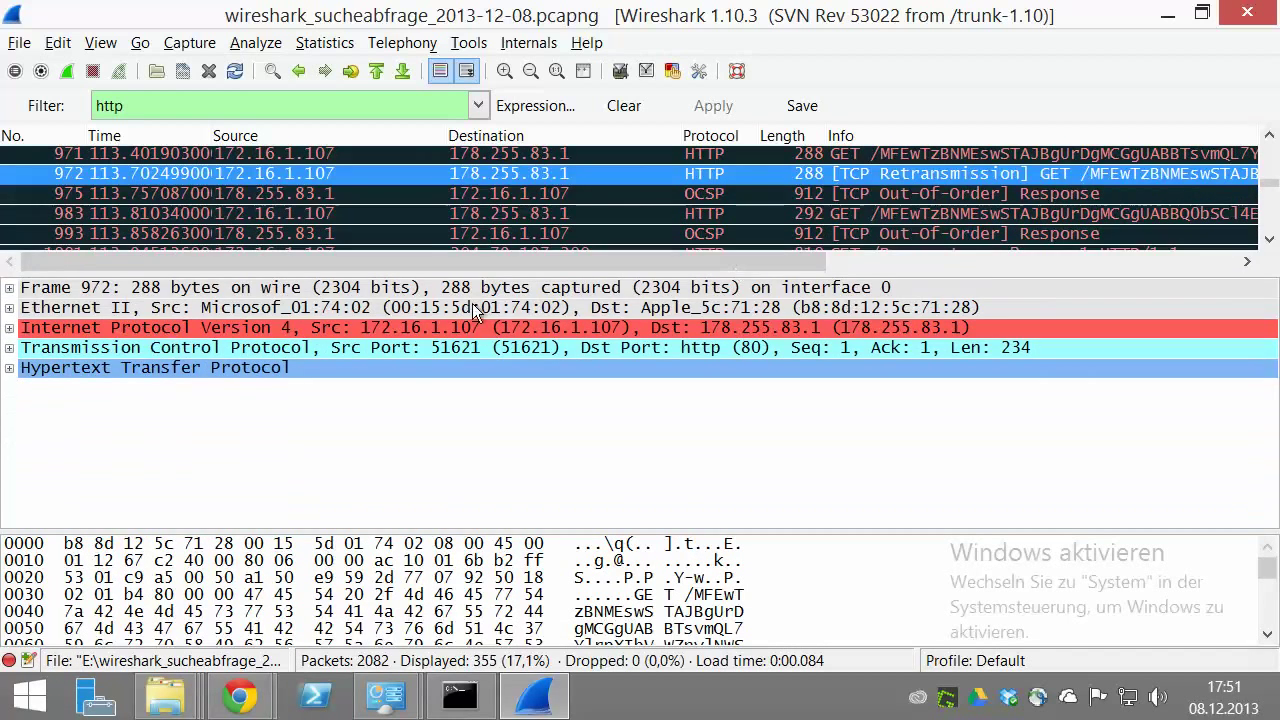
{"action": "double_click", "coordinate": [20, 290]}
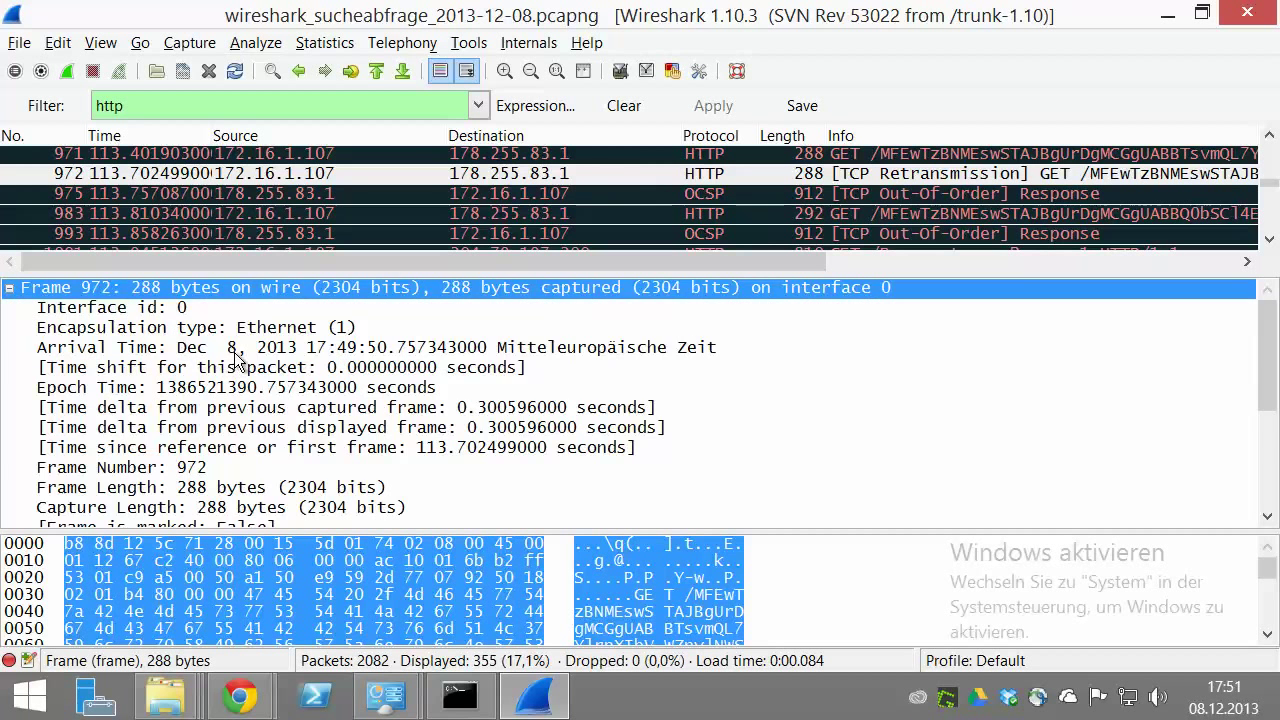
{"action": "scroll", "coordinate": [226, 366], "scroll_direction": "down", "scroll_amount": 4}
{"action": "scroll", "coordinate": [237, 360], "scroll_direction": "up", "scroll_amount": 4}
{"action": "scroll", "coordinate": [362, 330], "scroll_direction": "down", "scroll_amount": 4}
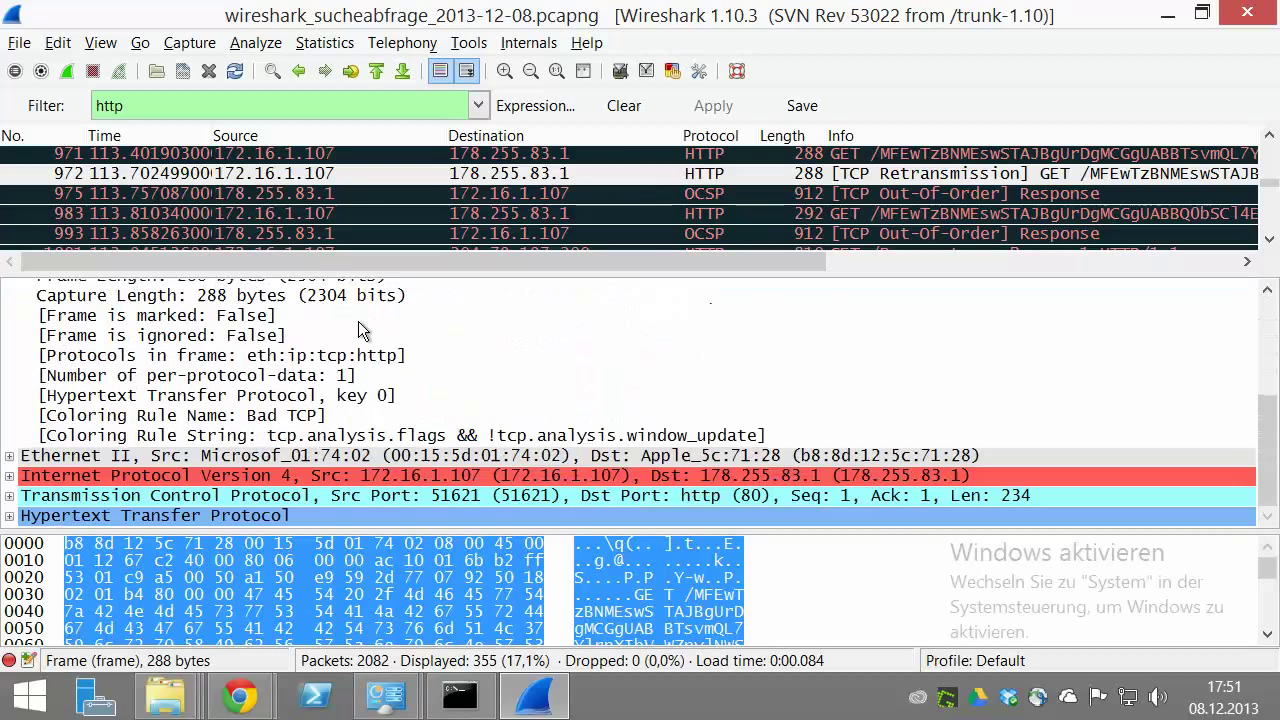
Step: Expand the Ethernet II section of packet 972 together with its Destination and Source address entries
{"action": "left_click", "coordinate": [9, 456]}
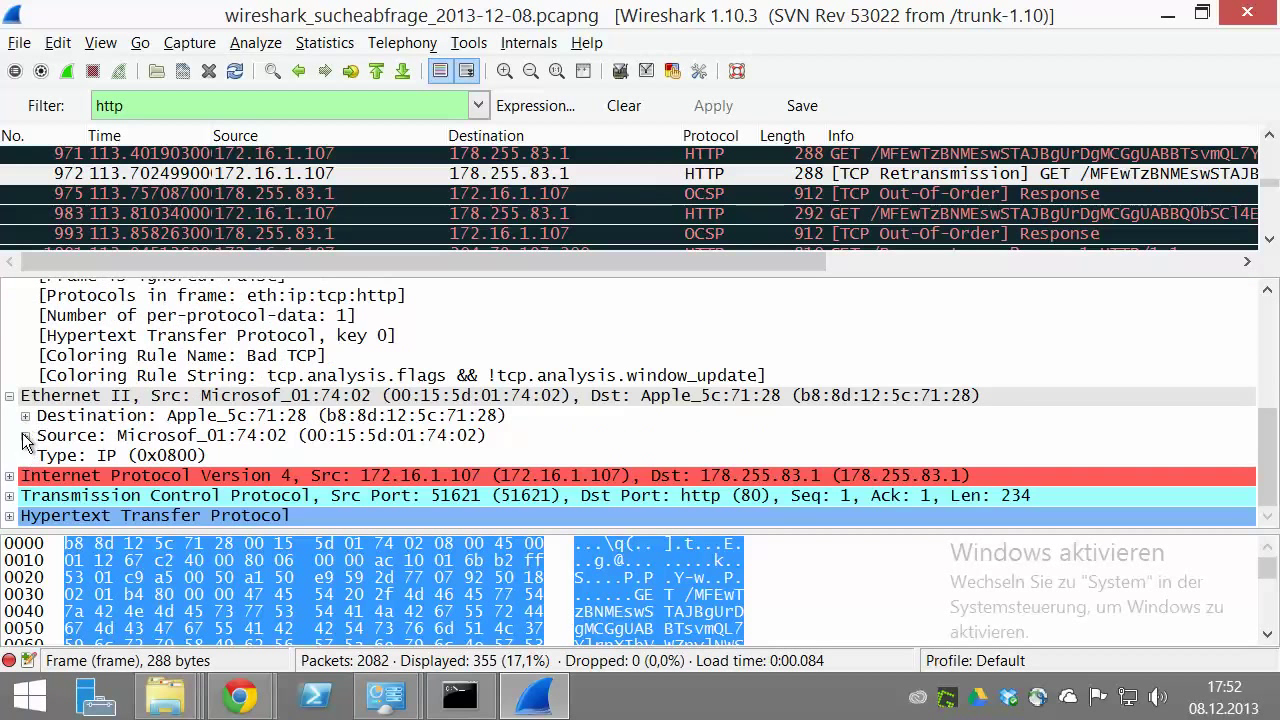
{"action": "left_click", "coordinate": [25, 436]}
{"action": "left_click", "coordinate": [25, 415]}
{"action": "scroll", "coordinate": [255, 330], "scroll_direction": "down", "scroll_amount": 3}
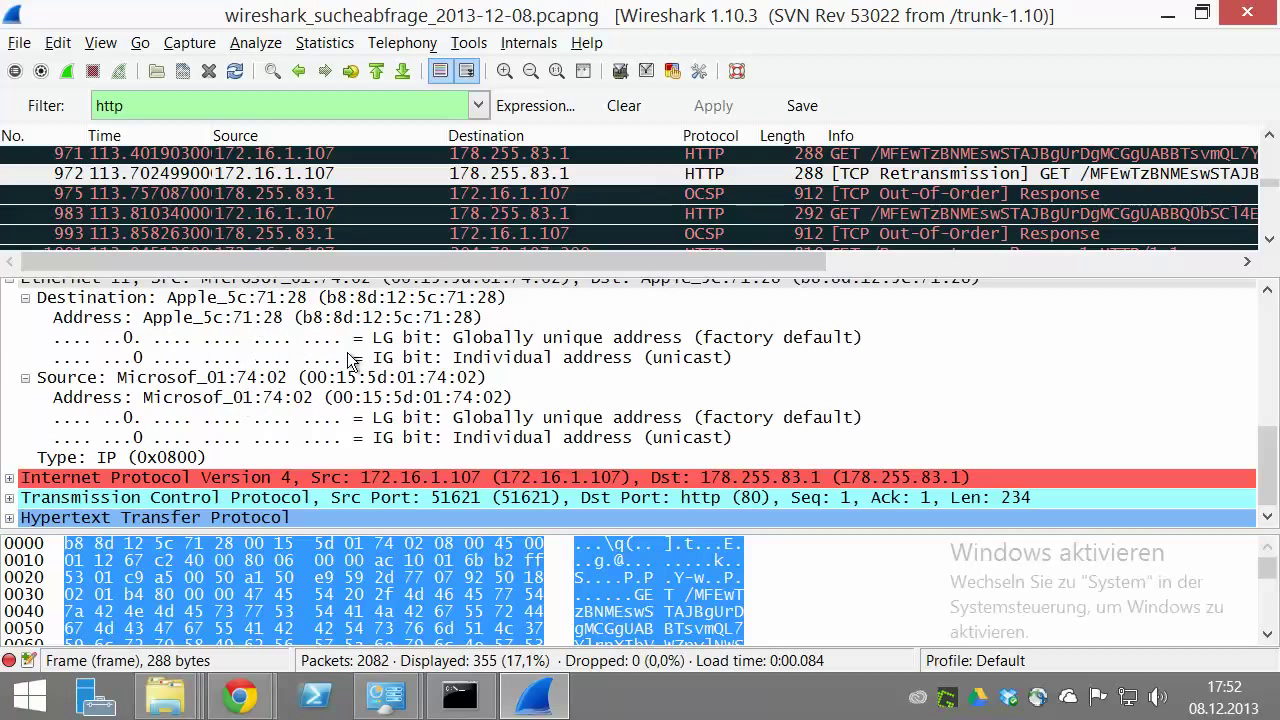
Step: Expand the Internet Protocol Version 4 section of packet 972 and select its Destination GeoIP entry
{"action": "left_click", "coordinate": [9, 477]}
{"action": "left_click", "coordinate": [9, 477]}
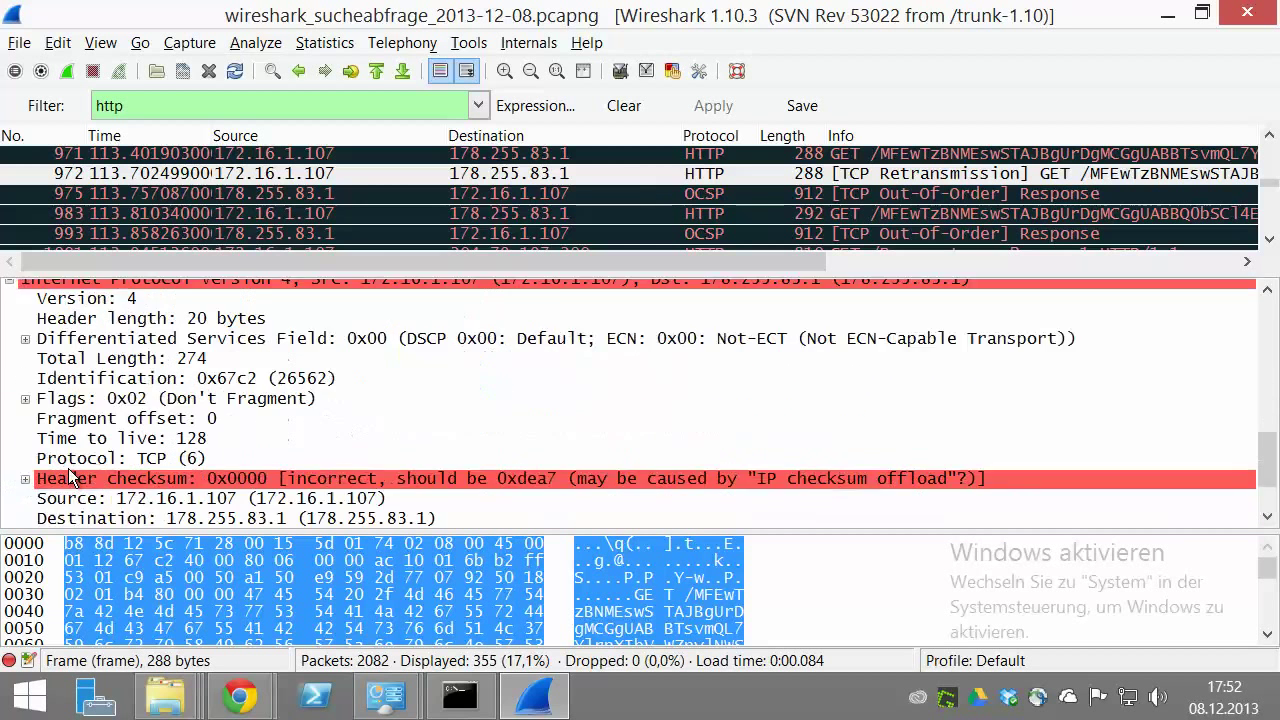
{"action": "scroll", "coordinate": [72, 478], "scroll_direction": "down", "scroll_amount": 1}
{"action": "scroll", "coordinate": [56, 490], "scroll_direction": "down", "scroll_amount": 1}
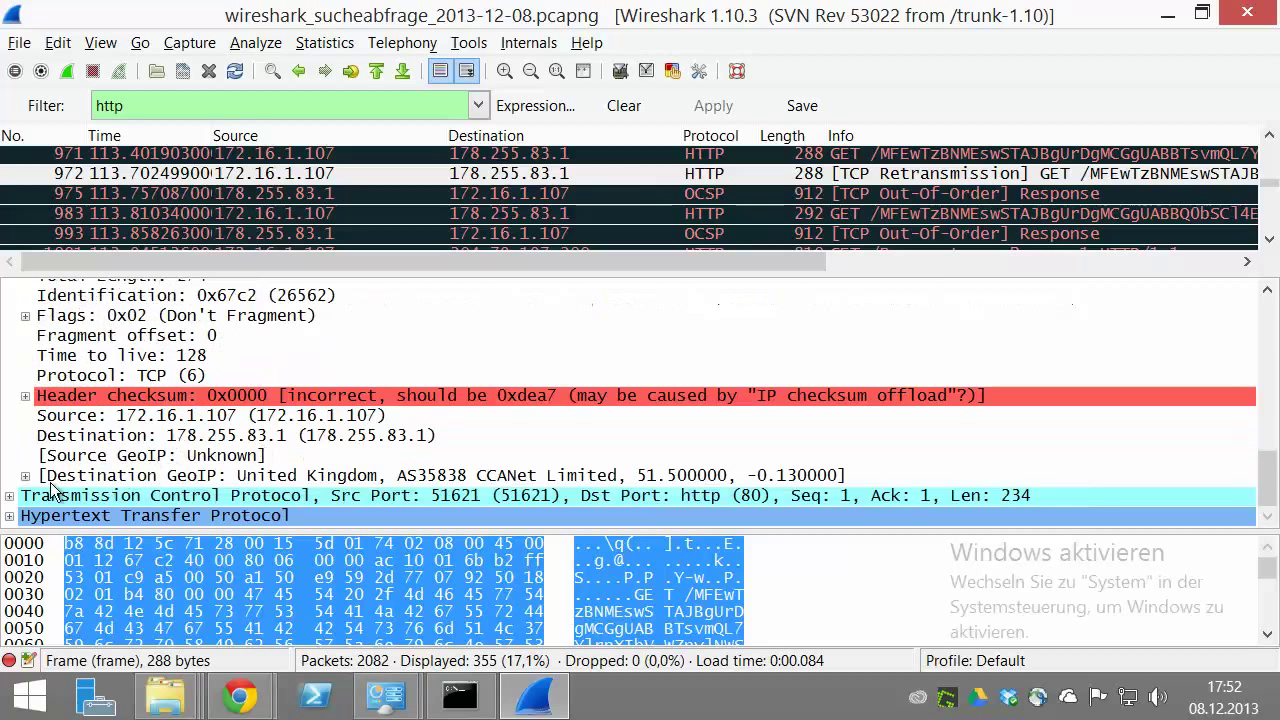
{"action": "left_click", "coordinate": [36, 478]}
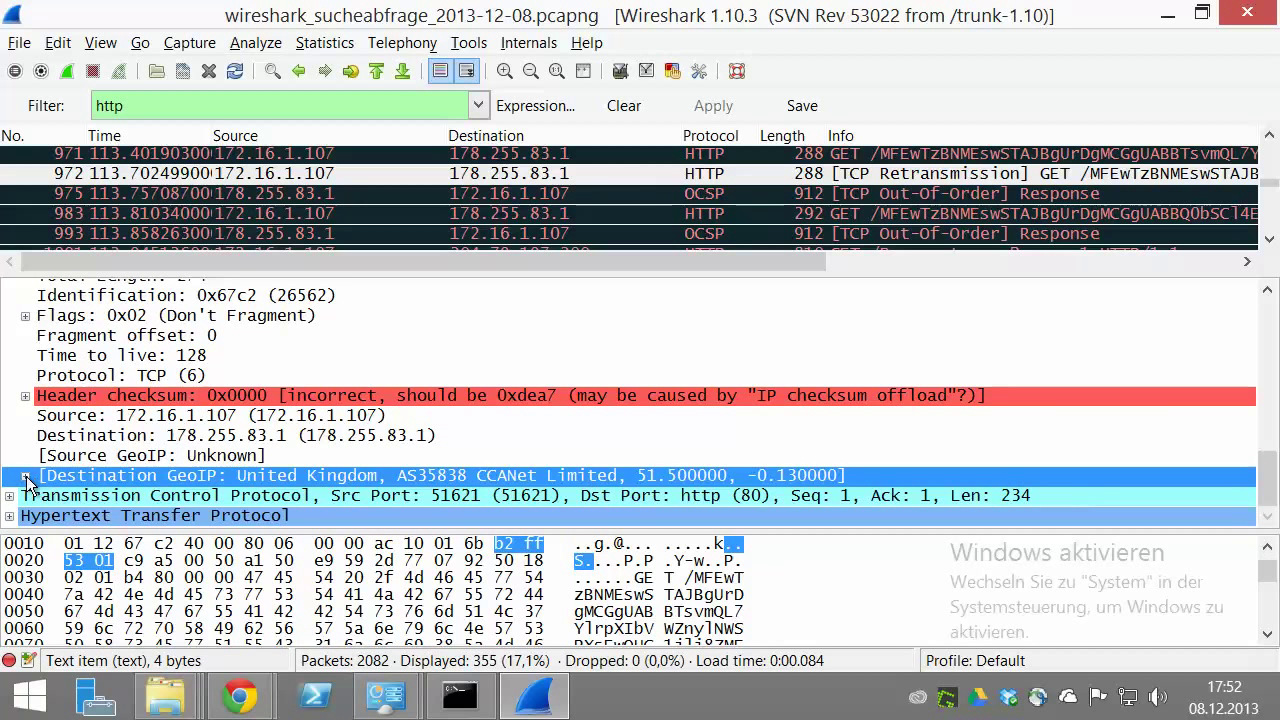
Step: Expand the Transmission Control Protocol section of packet 972 together with its Flags and Checksum entries
{"action": "left_click", "coordinate": [12, 497]}
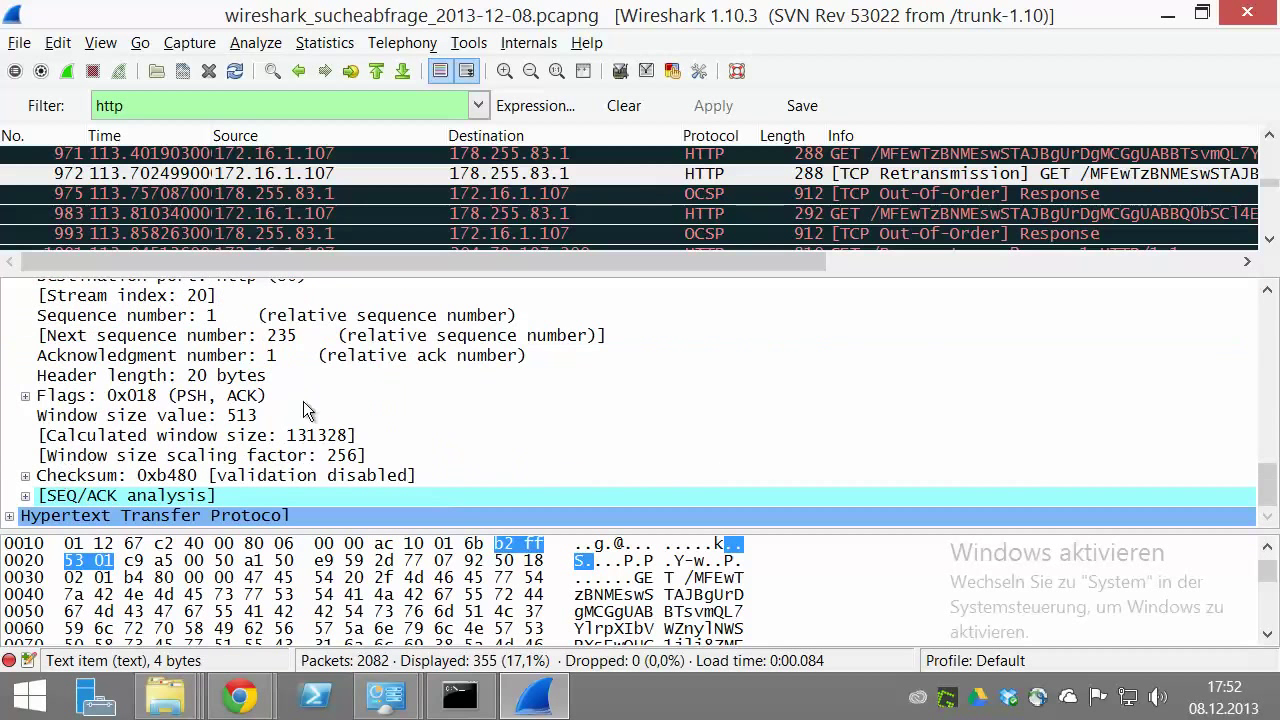
{"action": "left_click", "coordinate": [25, 396]}
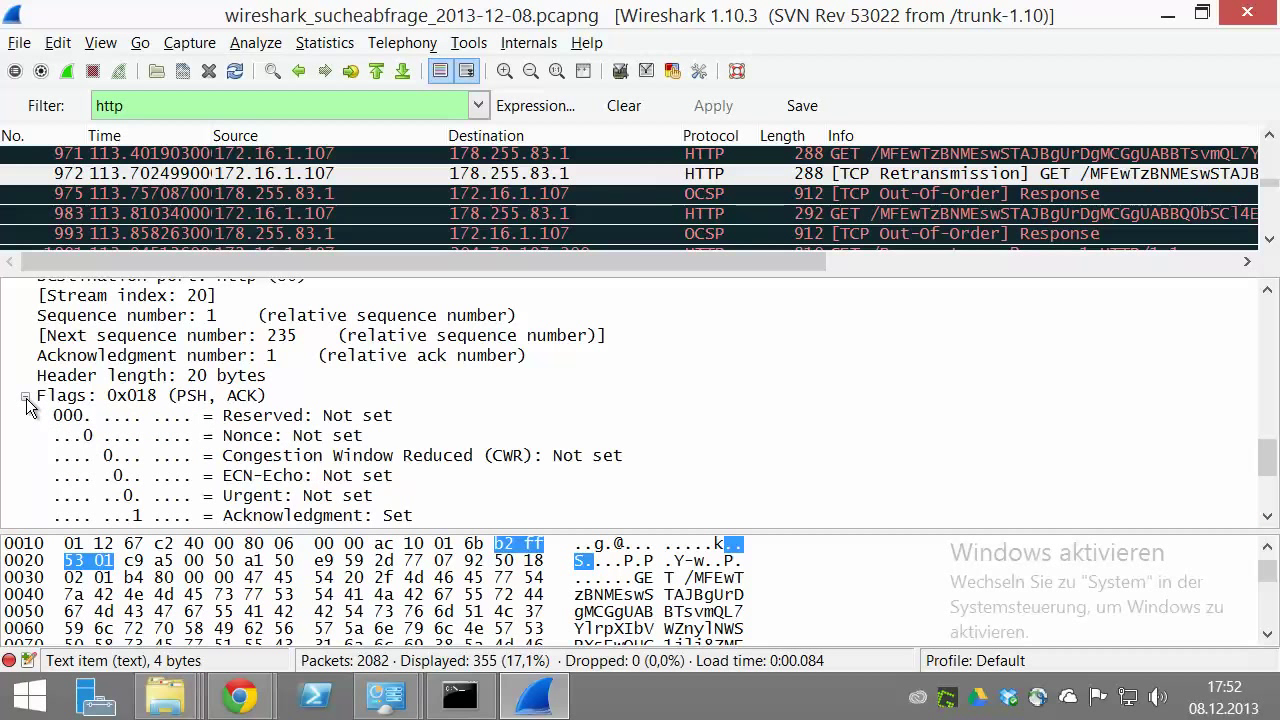
{"action": "scroll", "coordinate": [34, 391], "scroll_direction": "up", "scroll_amount": 2}
{"action": "scroll", "coordinate": [290, 396], "scroll_direction": "down", "scroll_amount": 5}
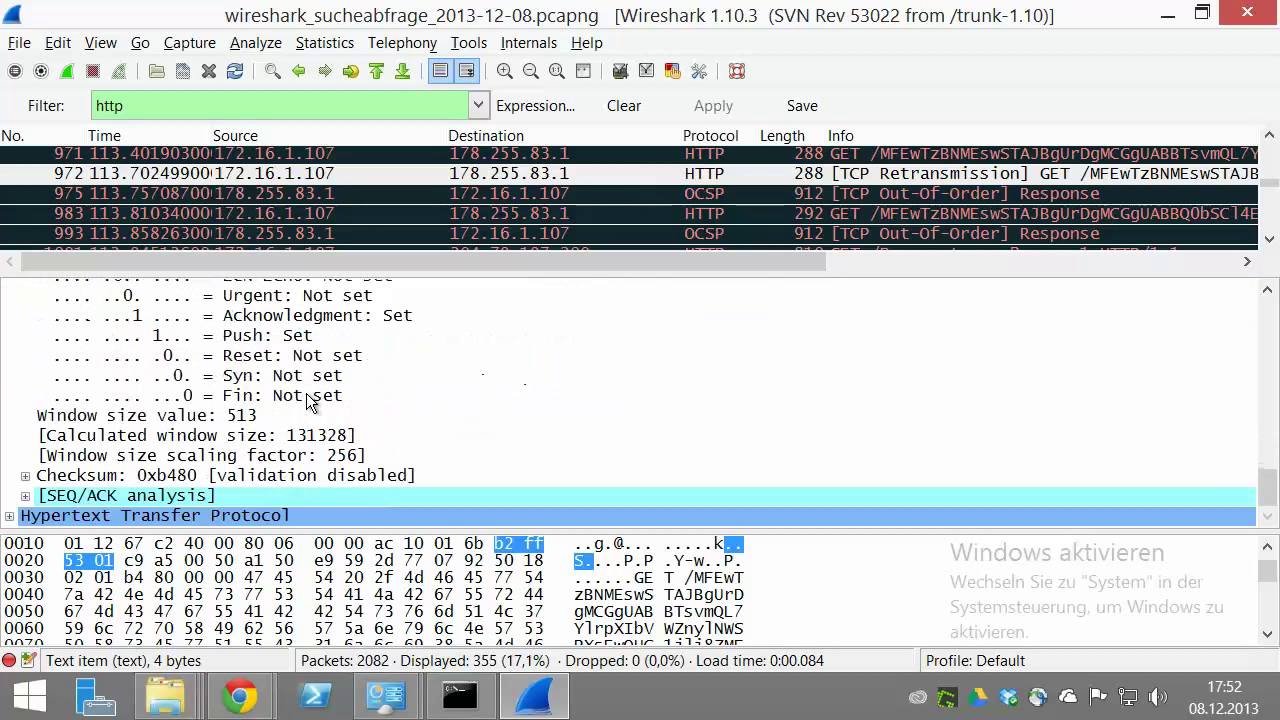
{"action": "left_click", "coordinate": [25, 476]}
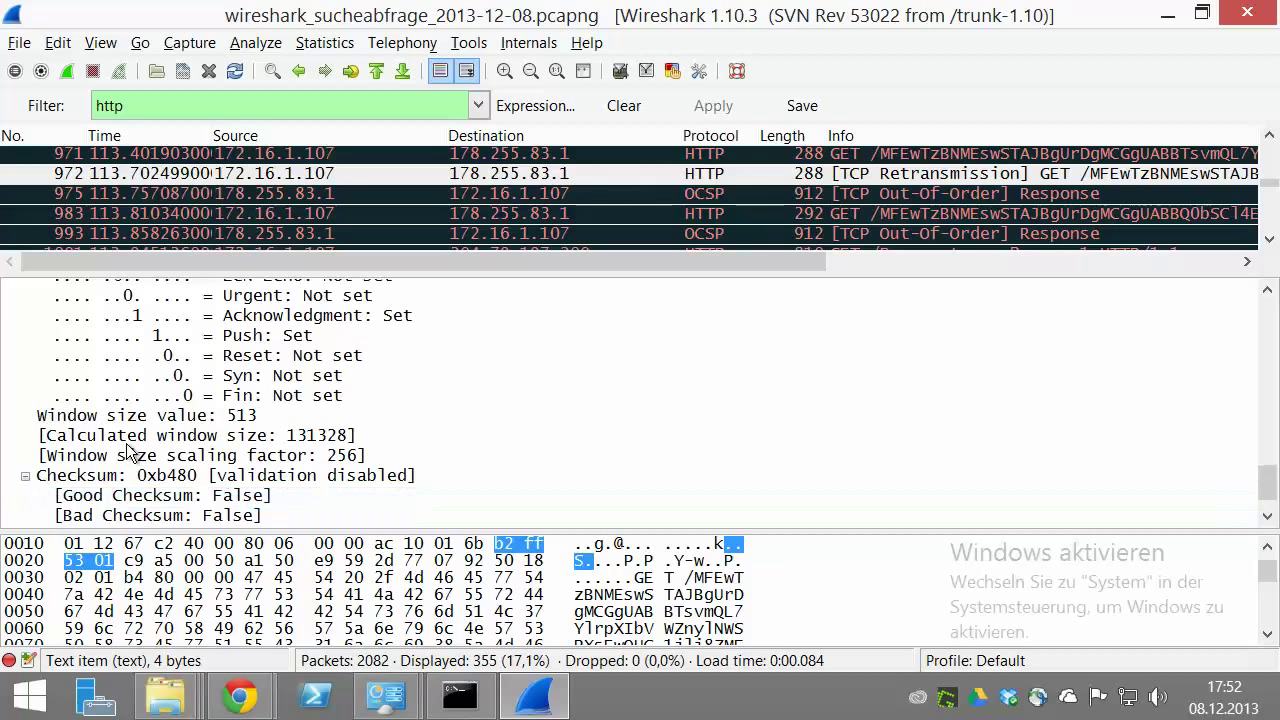
Step: Expand the Hypertext Transfer Protocol section of packet 972 and read its request headers and full request URI
{"action": "scroll", "coordinate": [25, 490], "scroll_direction": "down", "scroll_amount": 1}
{"action": "left_click", "coordinate": [9, 515]}
{"action": "scroll", "coordinate": [285, 475], "scroll_direction": "down", "scroll_amount": 4}
{"action": "scroll", "coordinate": [285, 475], "scroll_direction": "down", "scroll_amount": 1}
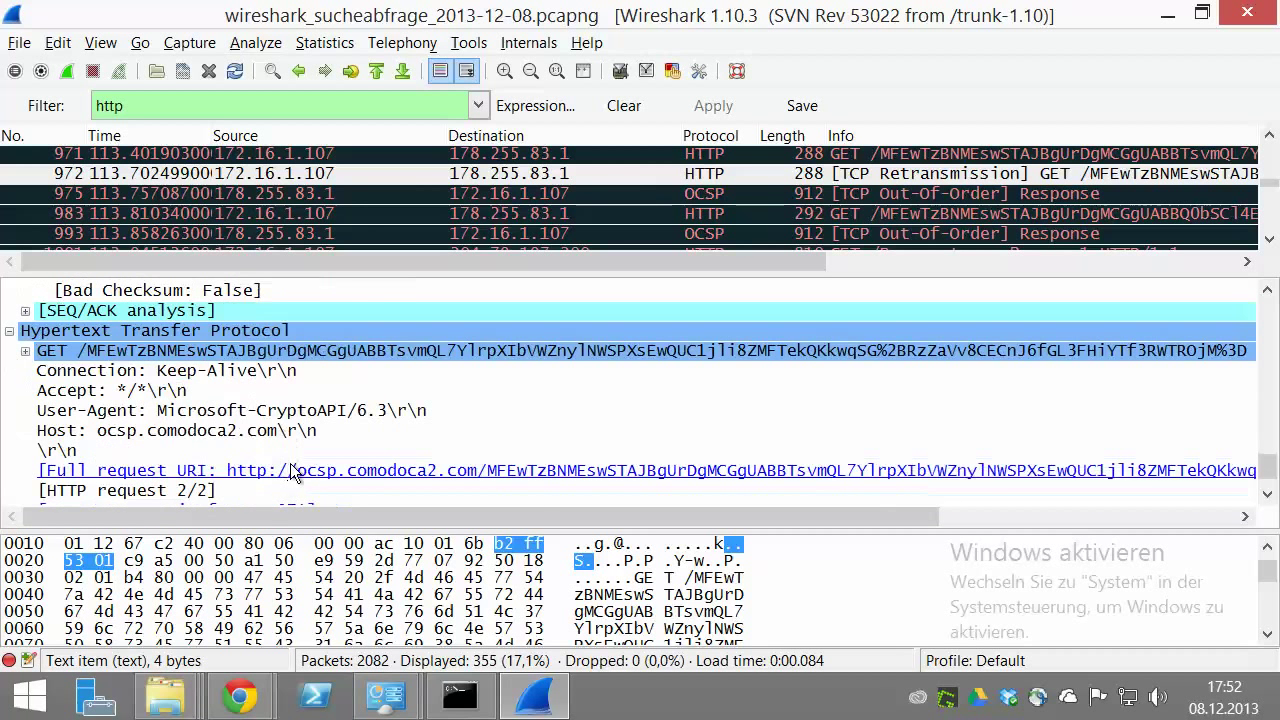
{"action": "left_click_drag", "start_coordinate": [409, 516], "coordinate": [287, 518]}
{"action": "scroll", "coordinate": [392, 413], "scroll_direction": "down", "scroll_amount": 1}
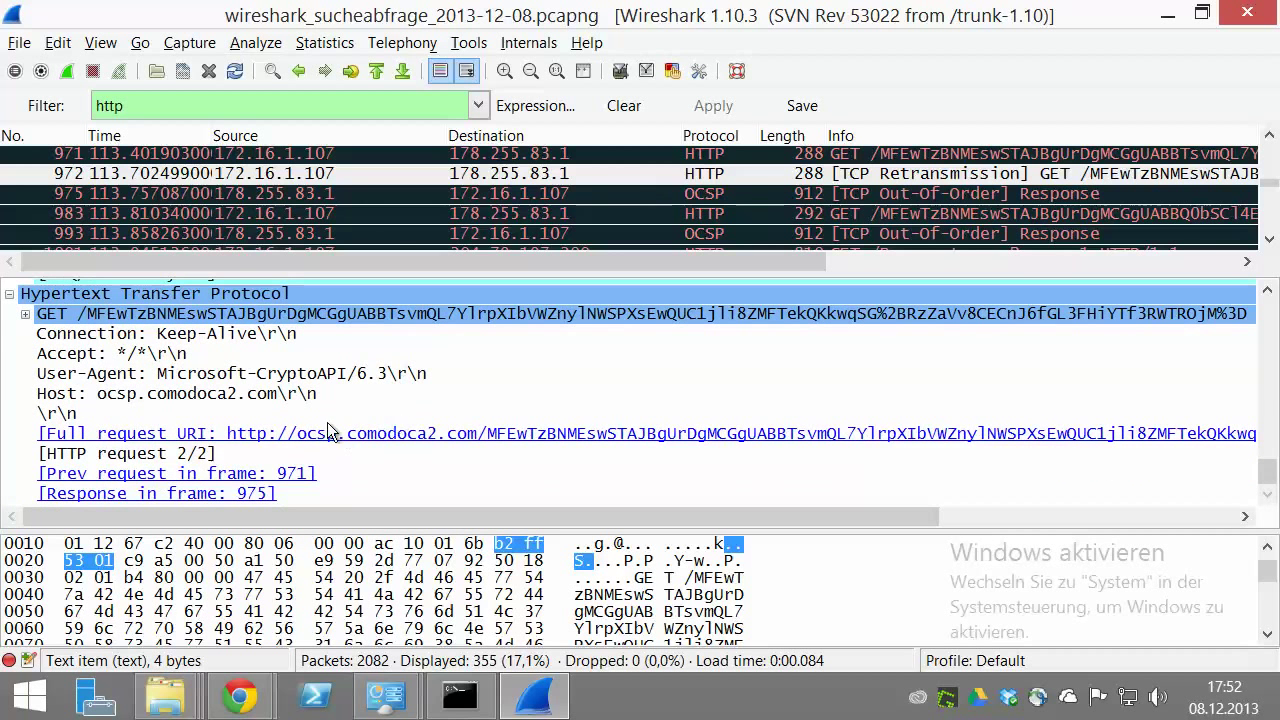
Step: Enlarge the packet list and select the Request URI and User-Agent fields through their text in the packet bytes
{"action": "left_click_drag", "start_coordinate": [708, 359], "coordinate": [786, 690]}
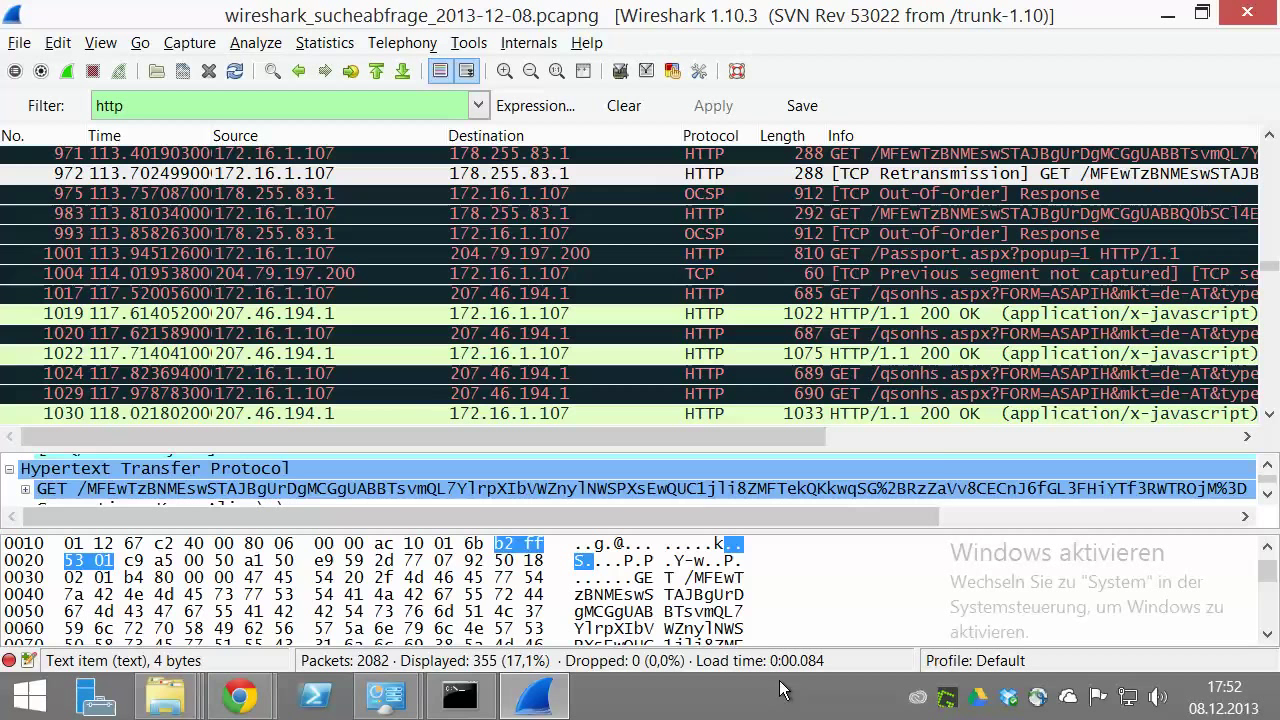
{"action": "left_click", "coordinate": [705, 606]}
{"action": "scroll", "coordinate": [768, 592], "scroll_direction": "down", "scroll_amount": 4}
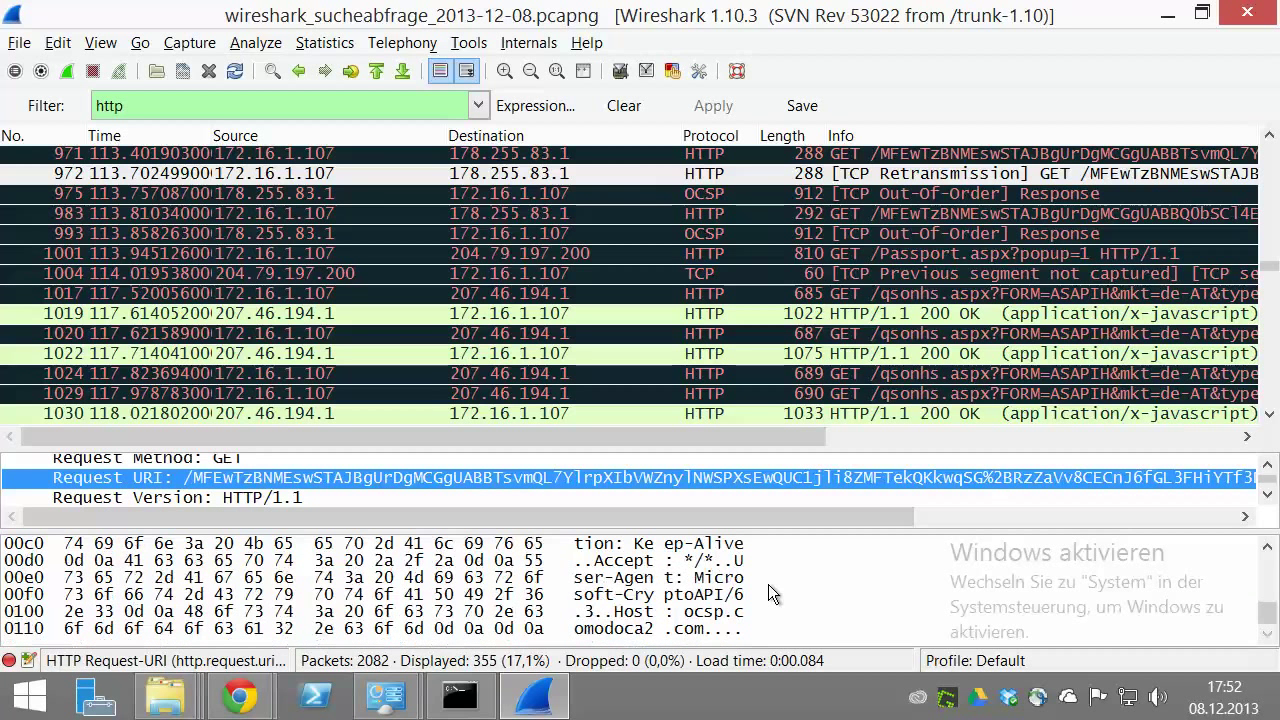
{"action": "left_click", "coordinate": [718, 592]}
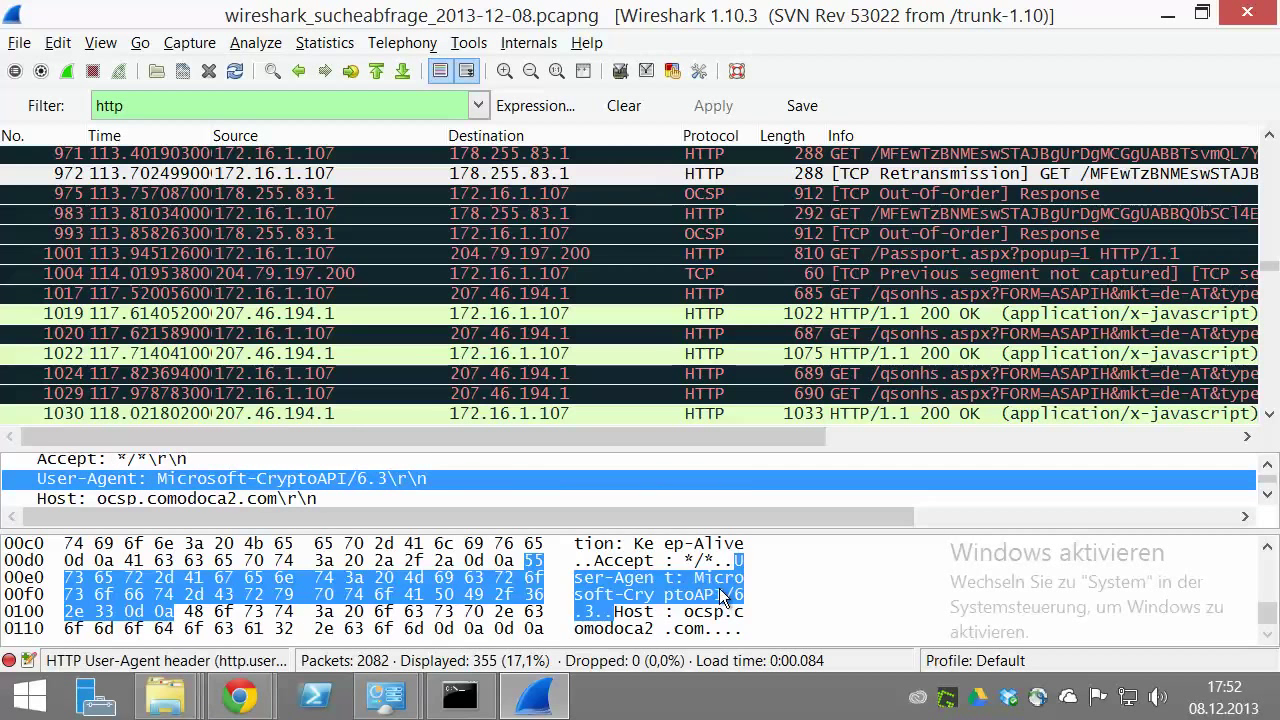
{"action": "scroll", "coordinate": [720, 590], "scroll_direction": "up", "scroll_amount": 4}
{"action": "left_click", "coordinate": [734, 580]}
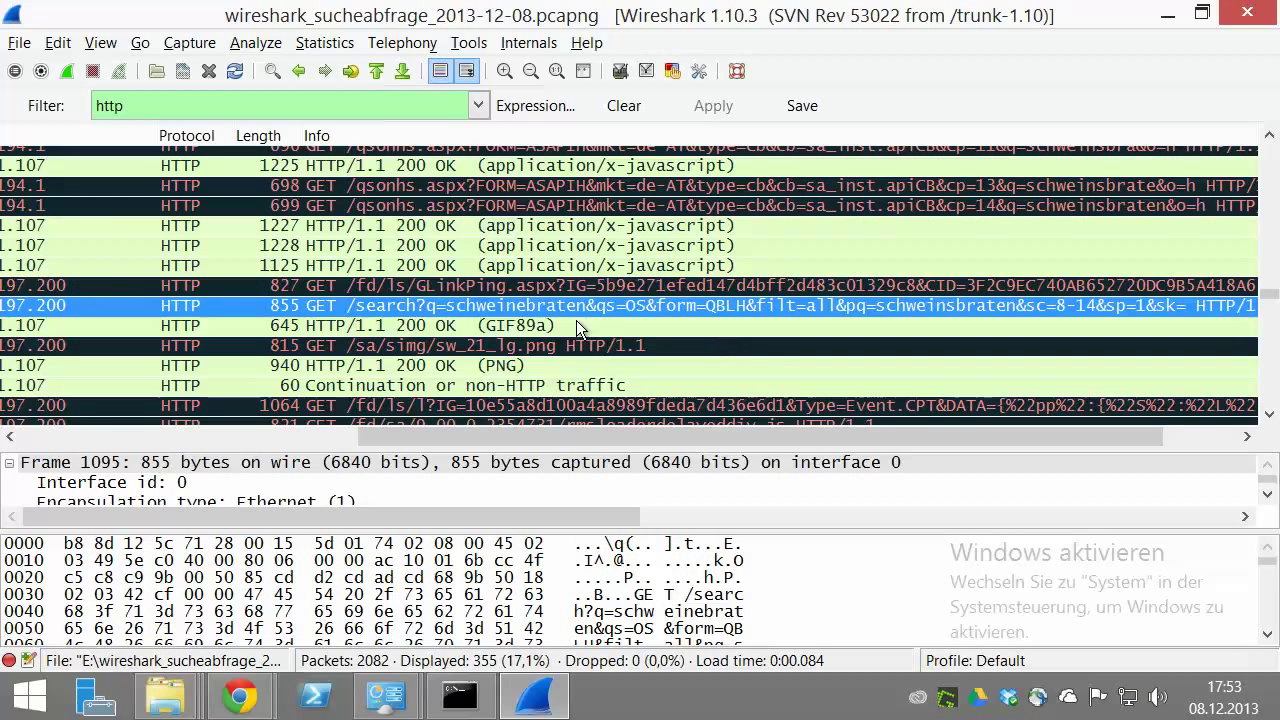
Step: Open the schweinebraten search request, packet 1095, in its own maximized window and examine its Hypertext Transfer Protocol section
{"action": "double_click", "coordinate": [428, 310]}
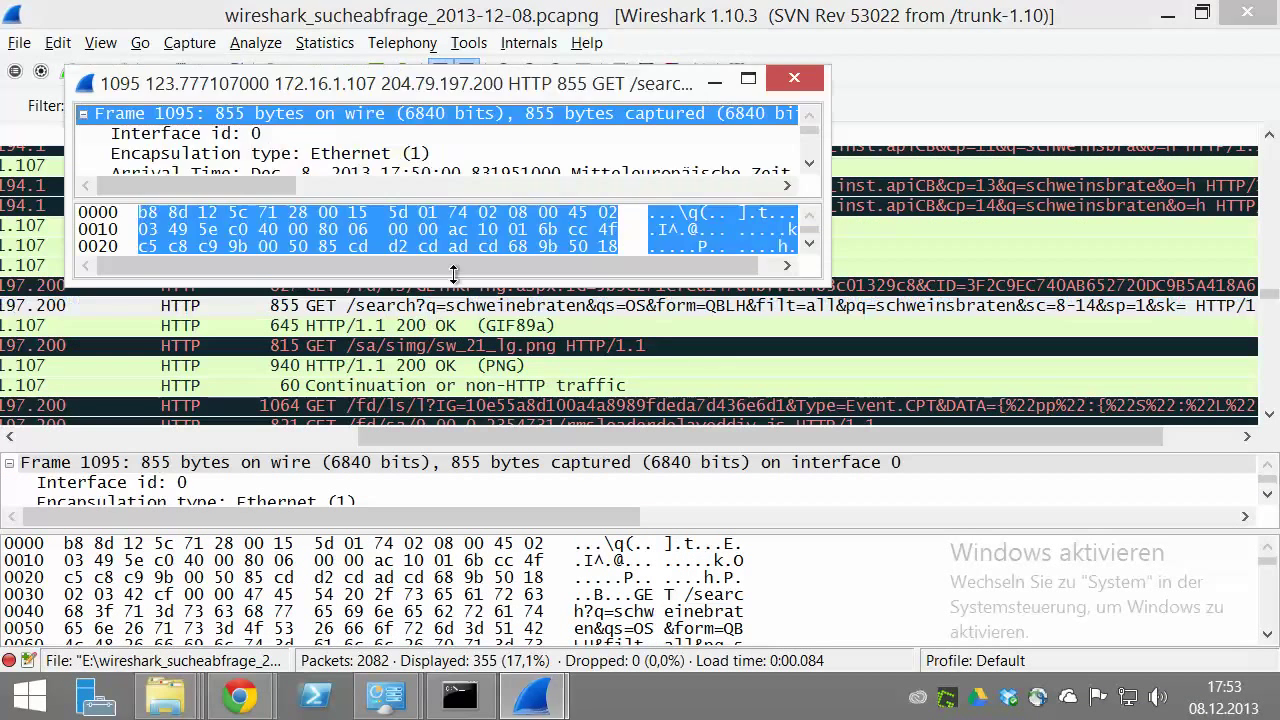
{"action": "left_click", "coordinate": [747, 80]}
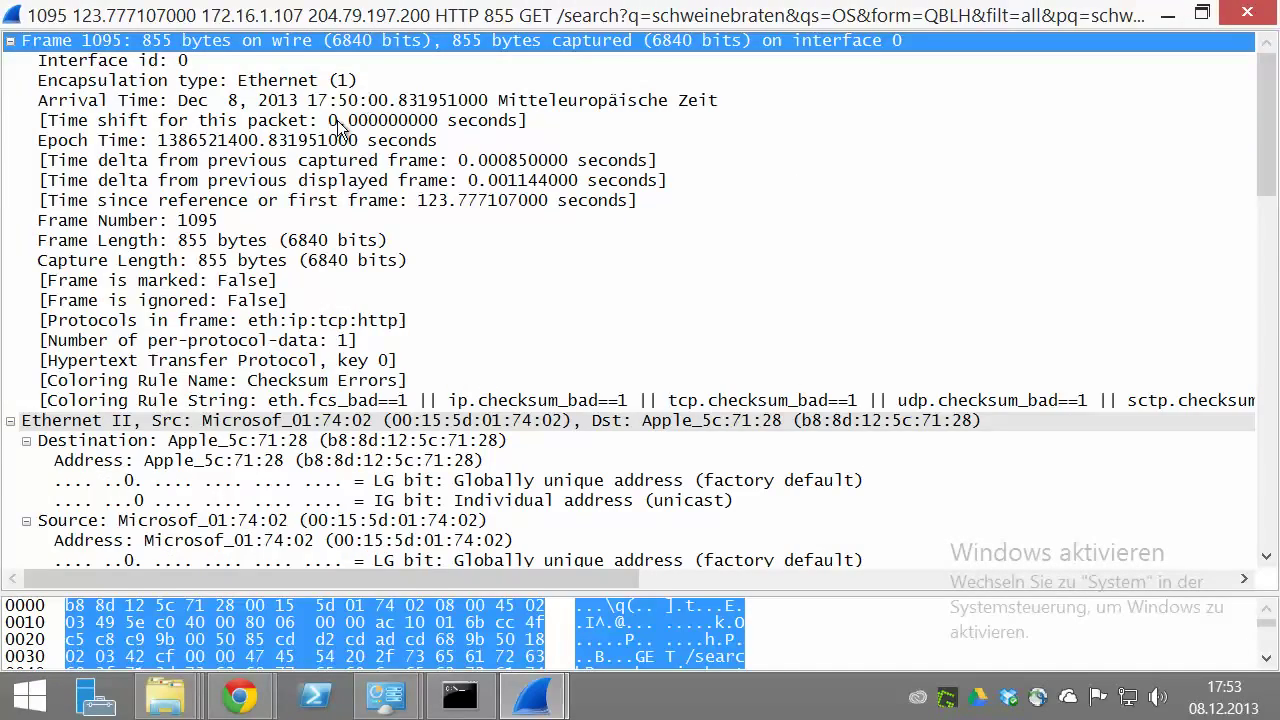
{"action": "scroll", "coordinate": [287, 300], "scroll_direction": "down", "scroll_amount": 3}
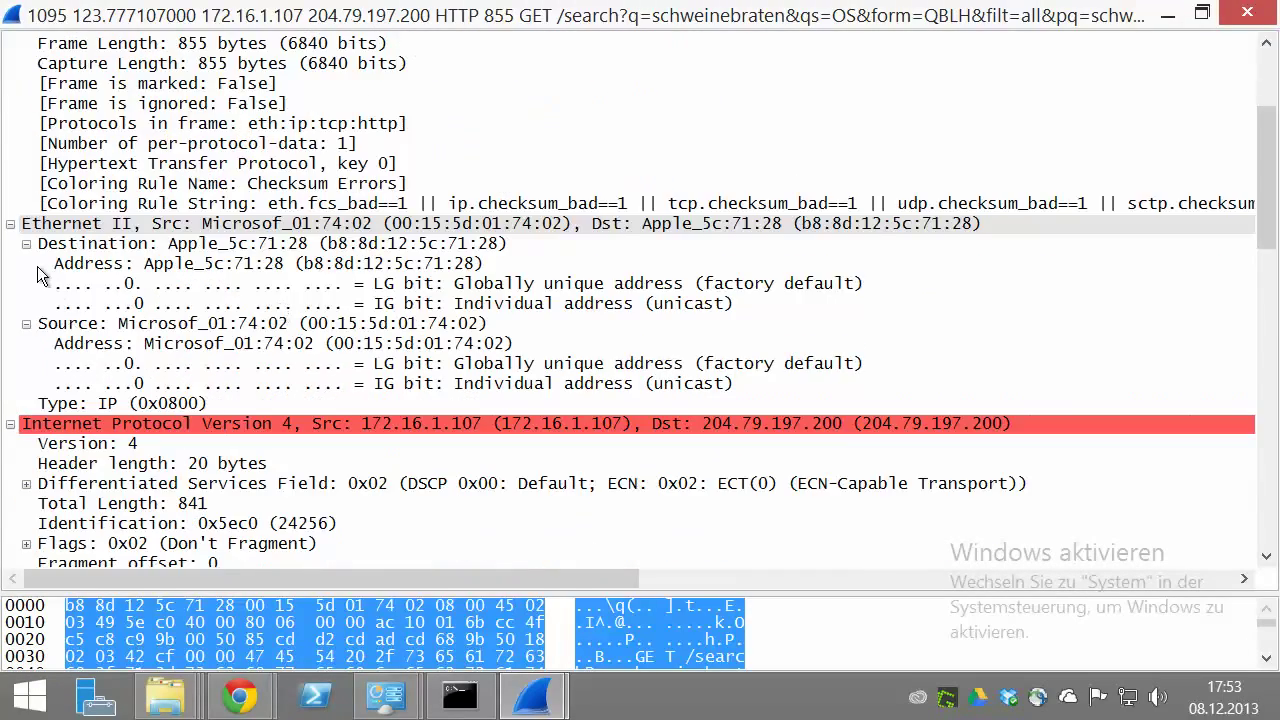
{"action": "scroll", "coordinate": [37, 277], "scroll_direction": "down", "scroll_amount": 10}
{"action": "scroll", "coordinate": [37, 278], "scroll_direction": "down", "scroll_amount": 6}
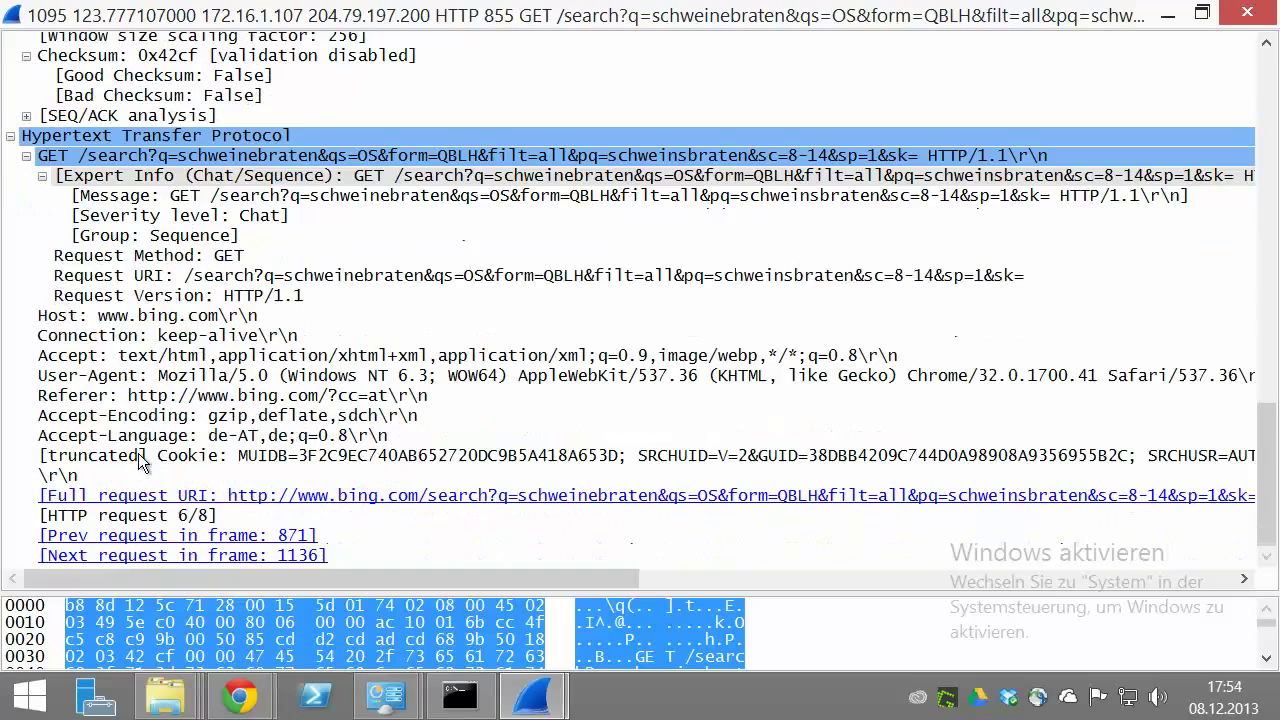
{"action": "left_click_drag", "start_coordinate": [273, 578], "coordinate": [220, 577]}
Step: Open packet 1095's full request URI in Chrome, close the page it loads and minimize that browser window
{"action": "left_click", "coordinate": [654, 497]}
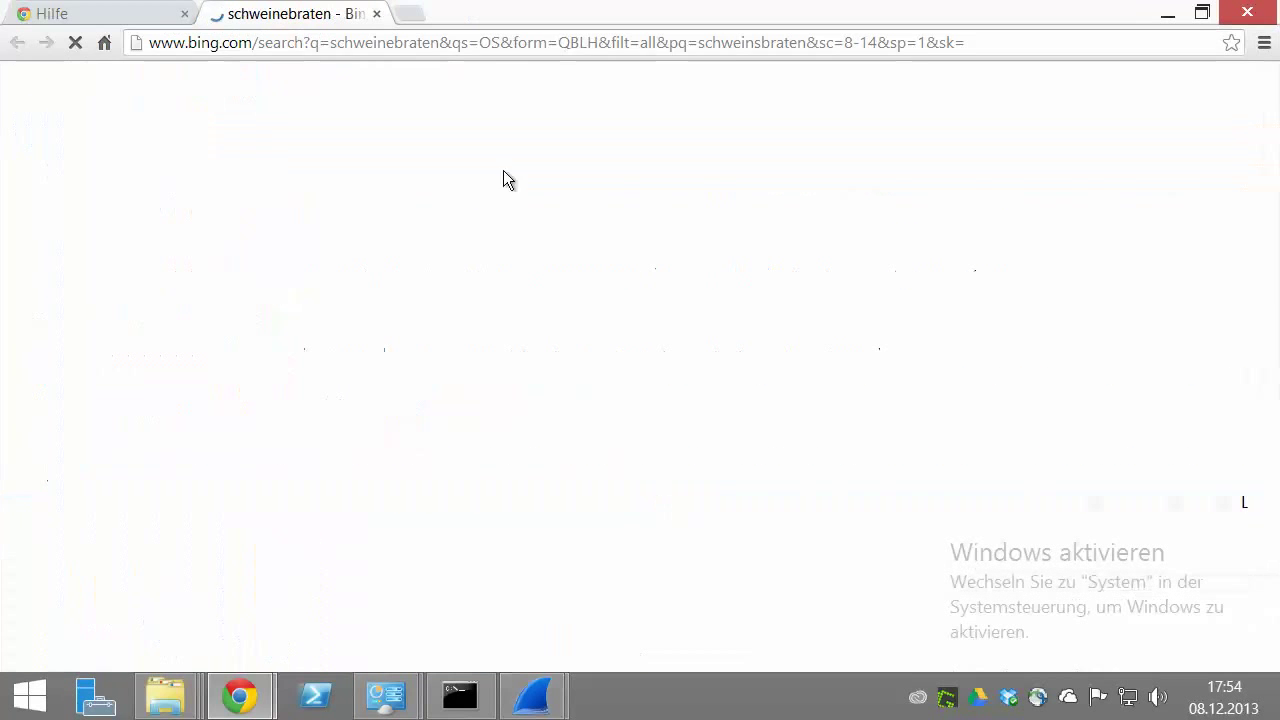
{"action": "left_click", "coordinate": [377, 14]}
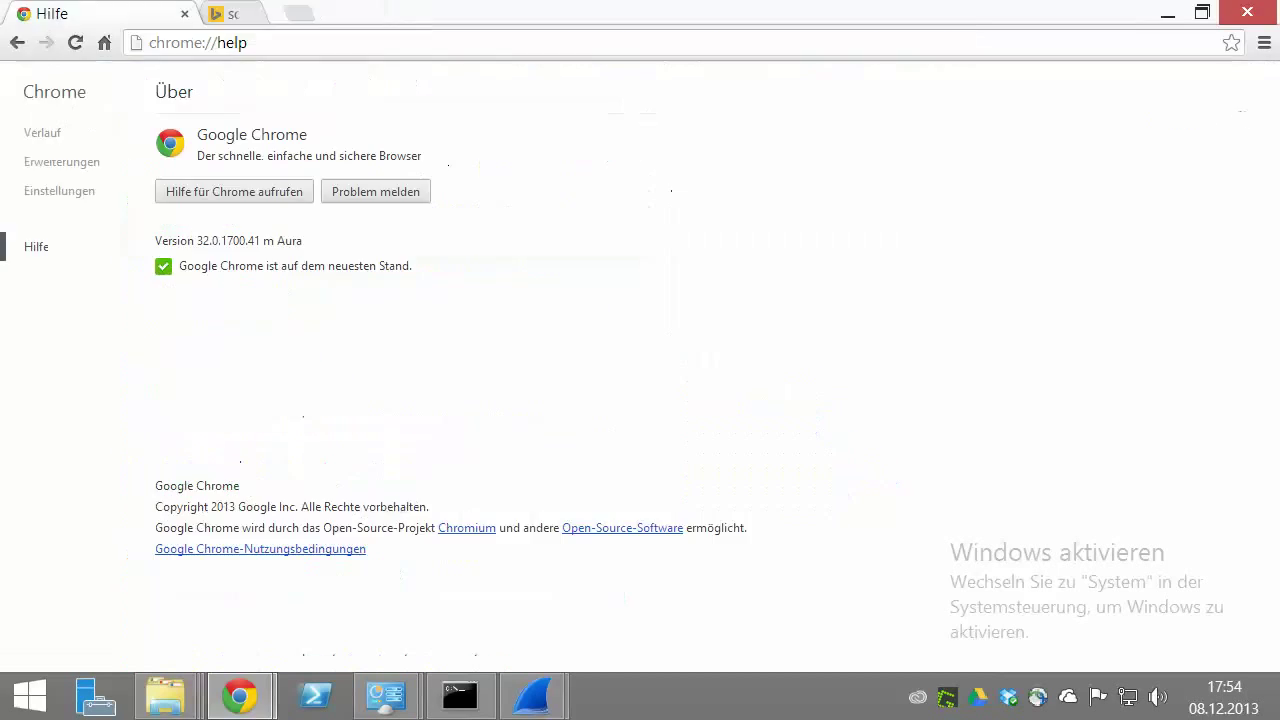
{"action": "left_click", "coordinate": [1166, 12]}
Step: Switch to the other Chrome window, view its Bing results tab for schweinebraten and minimize the window
{"action": "mouse_move", "coordinate": [238, 697]}
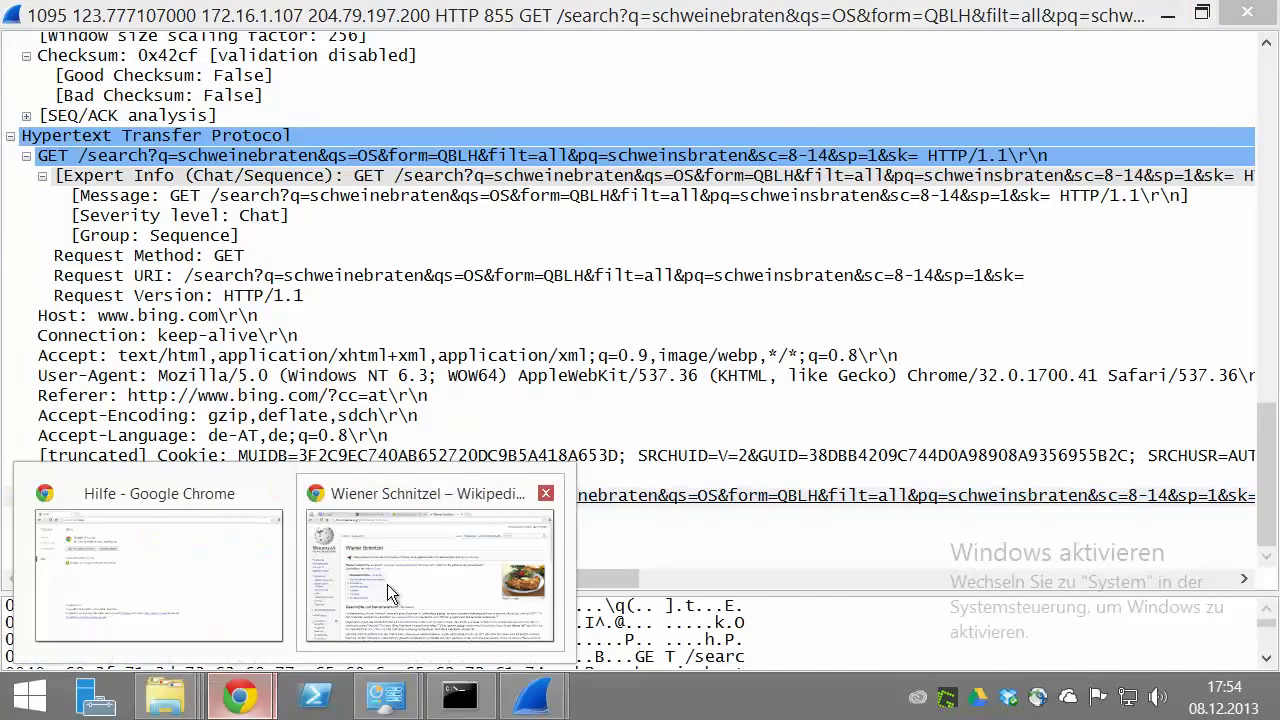
{"action": "left_click", "coordinate": [387, 584]}
{"action": "left_click", "coordinate": [491, 18]}
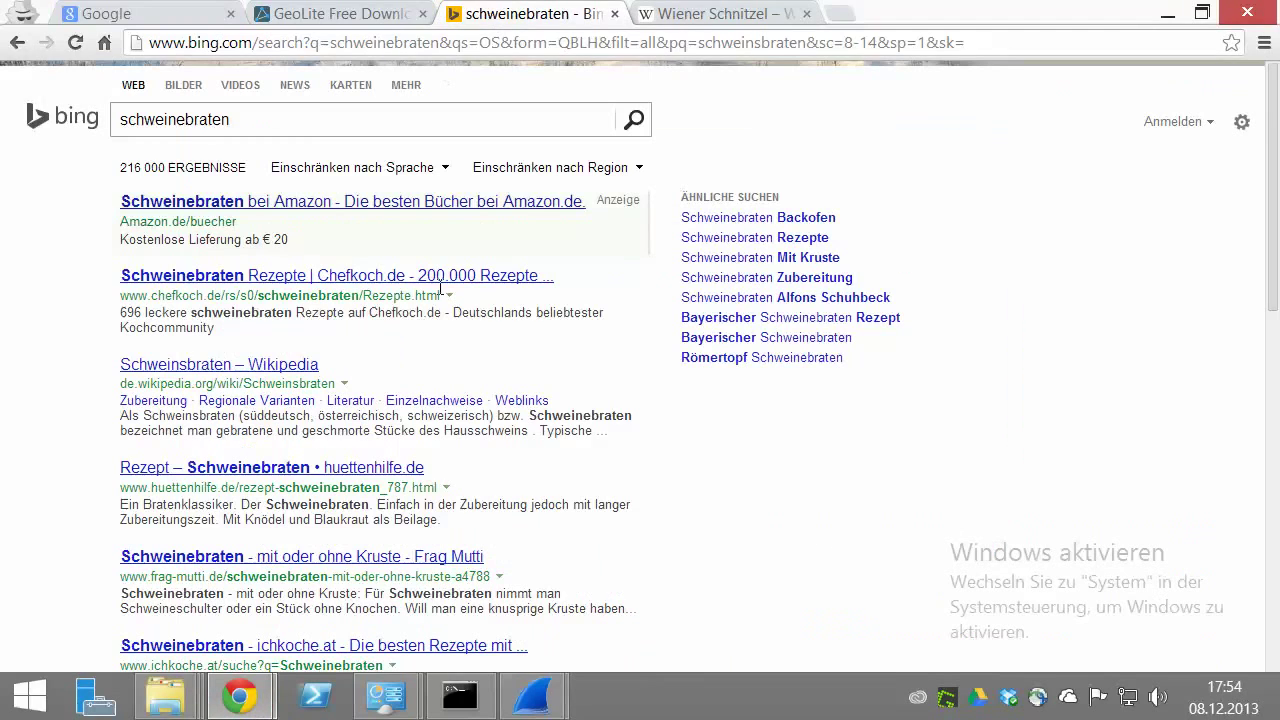
{"action": "left_click", "coordinate": [1168, 14]}
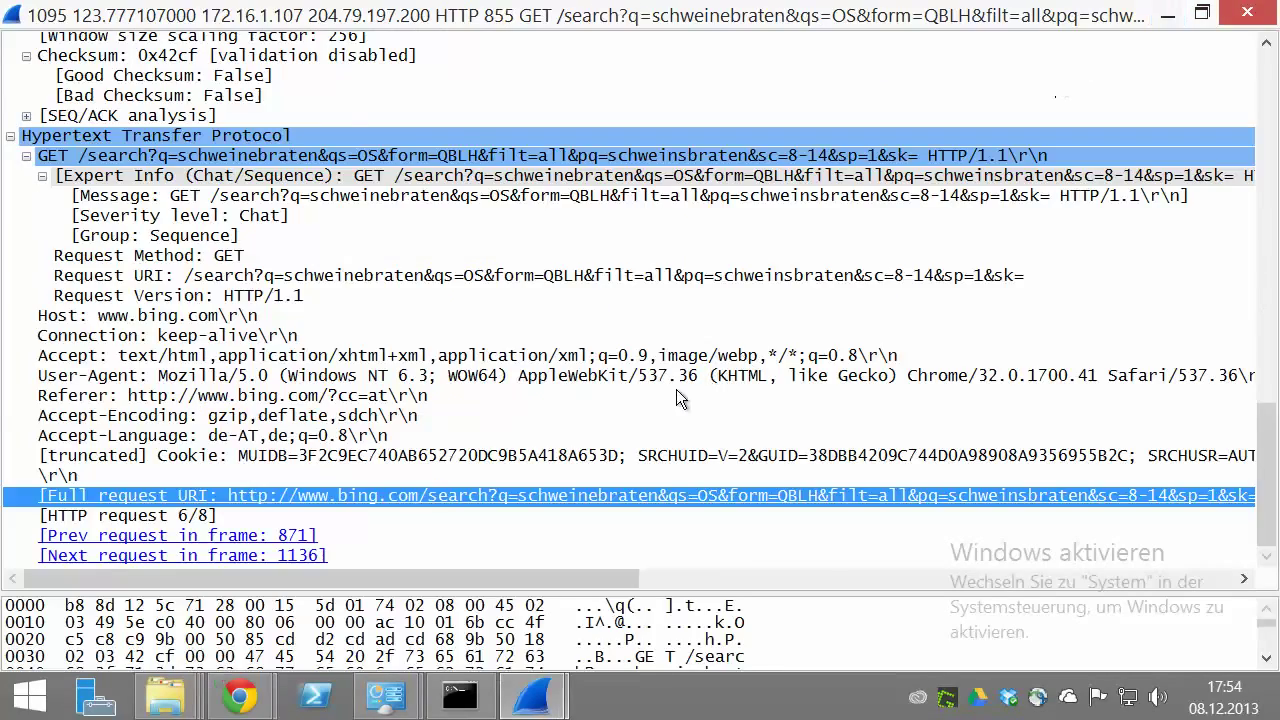
Step: Select the Accept-Encoding header of packet 1095, review the sections above it and close the packet window
{"action": "left_click", "coordinate": [540, 418]}
{"action": "scroll", "coordinate": [540, 422], "scroll_direction": "up", "scroll_amount": 18}
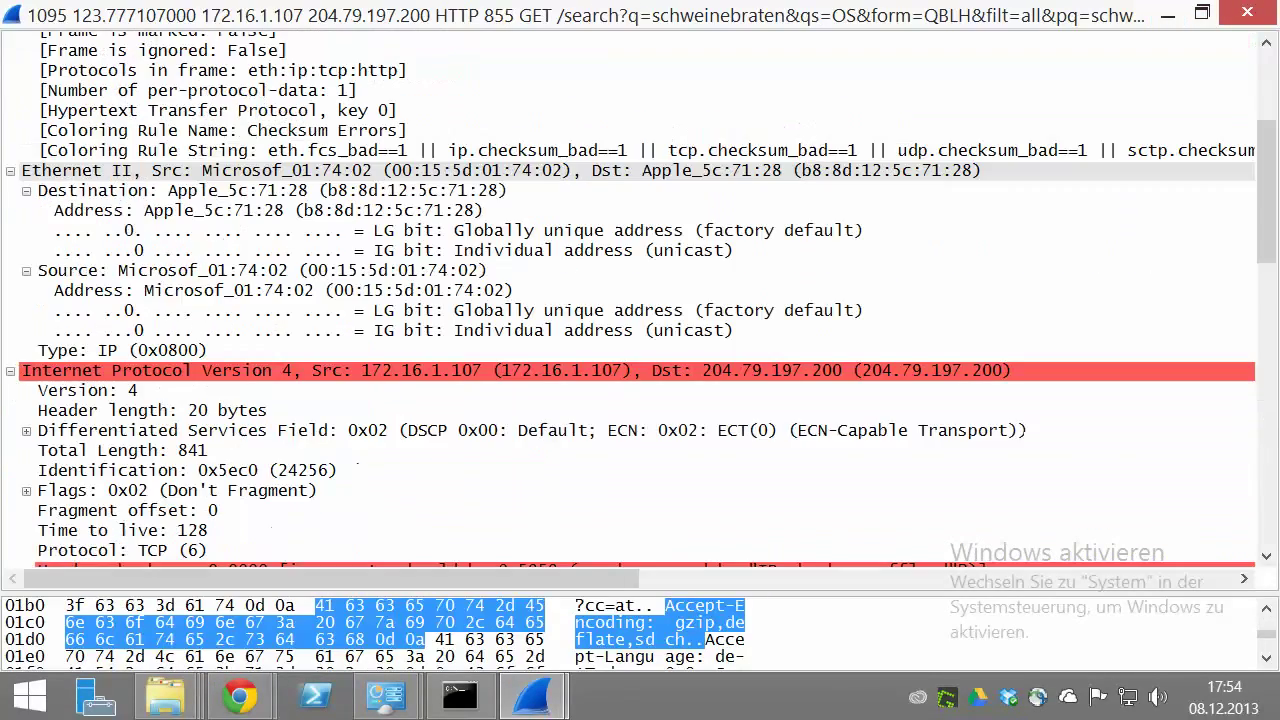
{"action": "left_click", "coordinate": [1247, 13]}
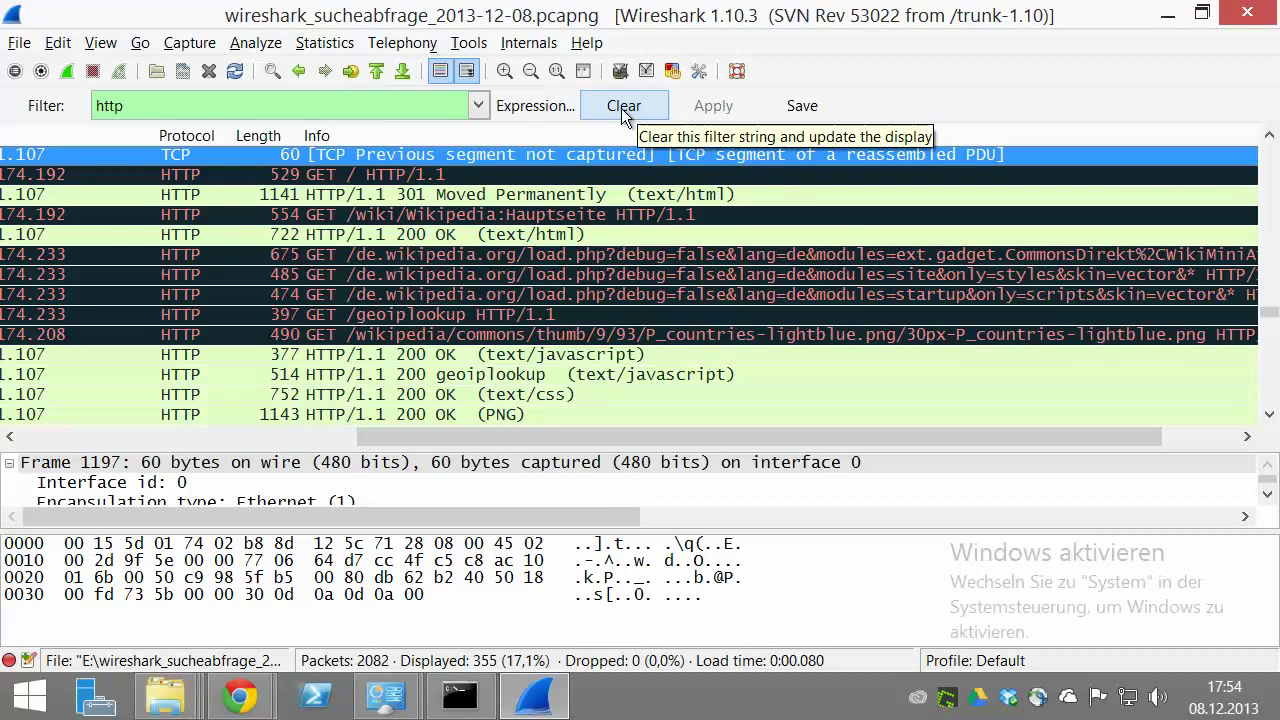
Step: Clear the http display filter and leave the filter field empty
{"action": "left_click", "coordinate": [621, 108]}
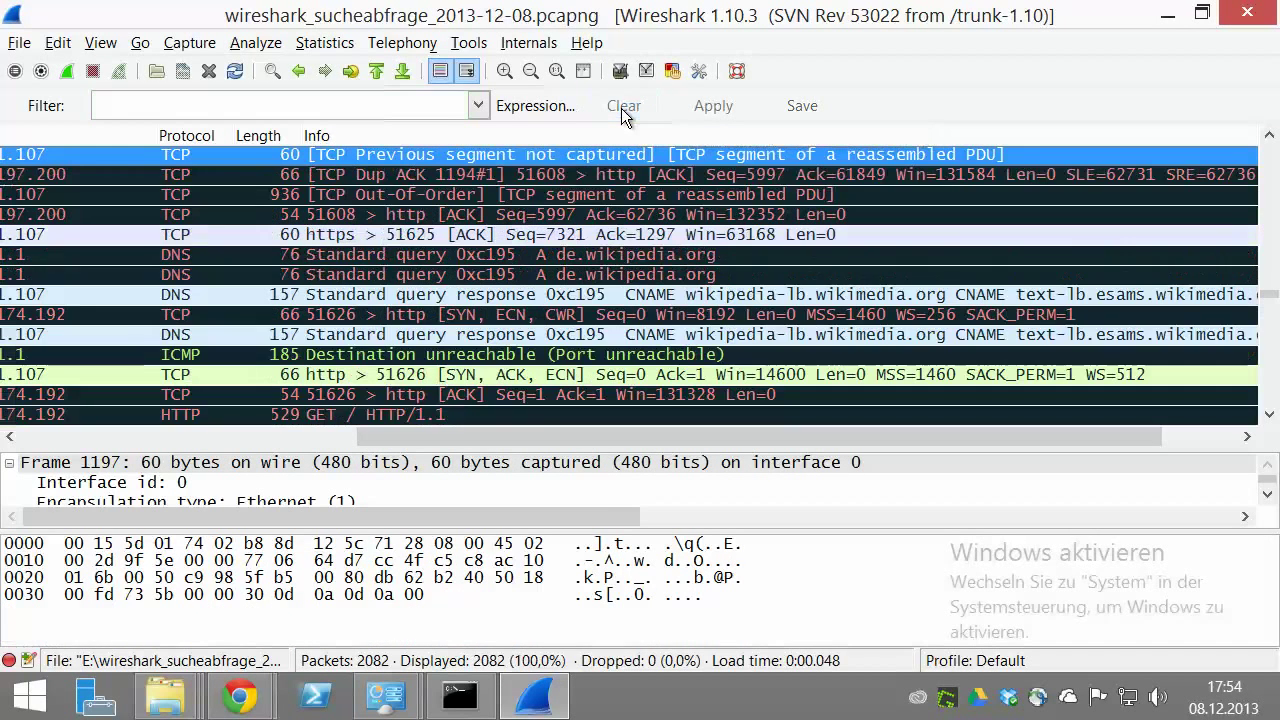
{"action": "left_click", "coordinate": [480, 106]}
{"action": "left_click", "coordinate": [421, 101]}
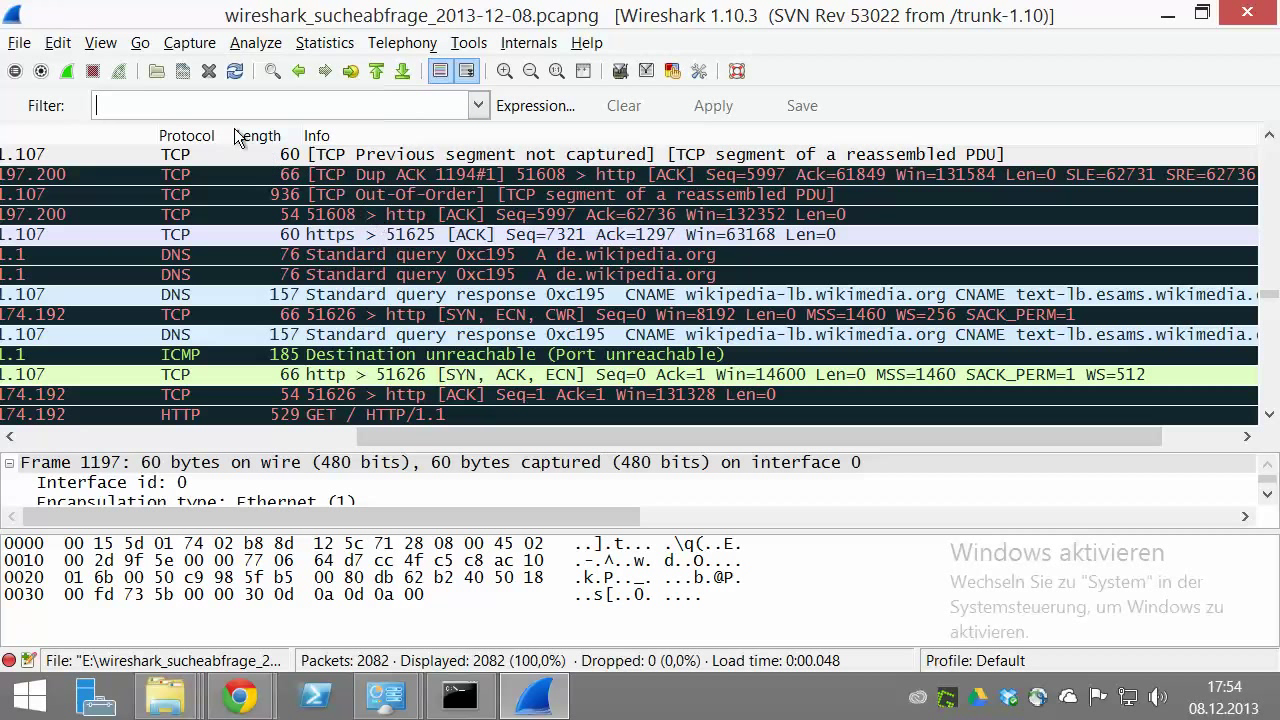
Step: Search the packet list downward for the string wikipedia
{"action": "key", "text": "ctrl+f"}
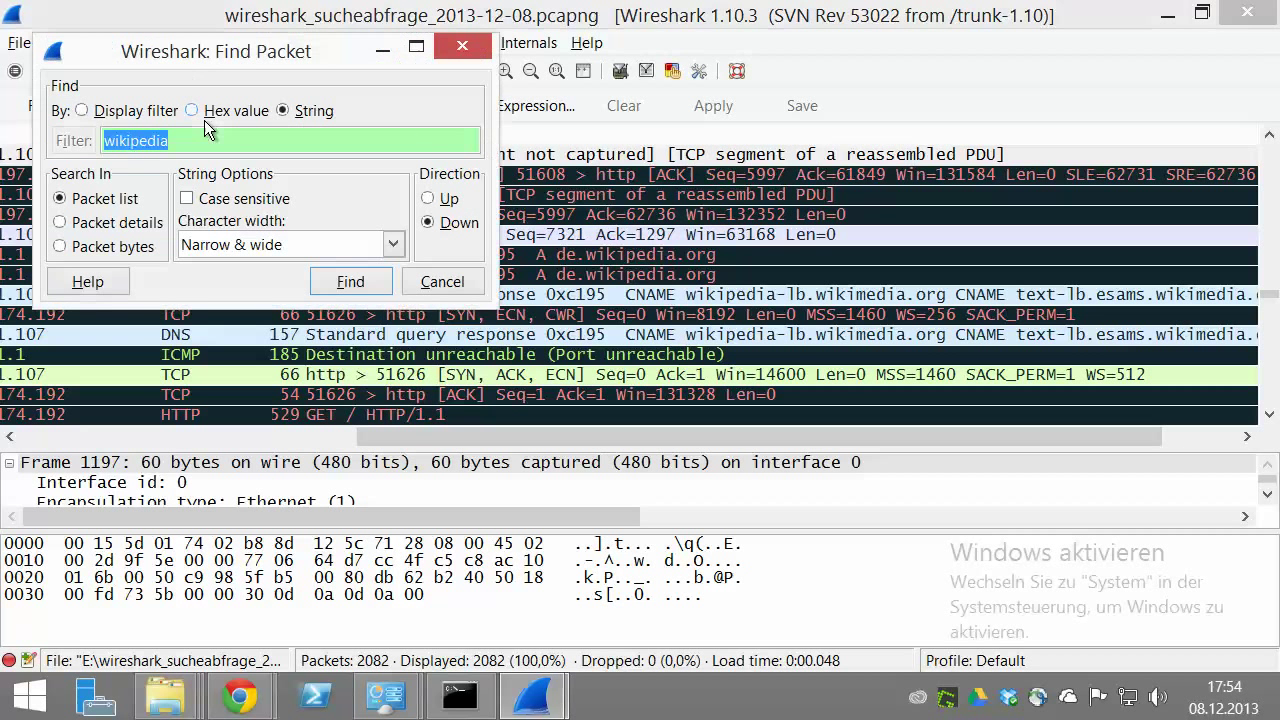
{"action": "left_click", "coordinate": [300, 110]}
{"action": "type", "text": "wik"}
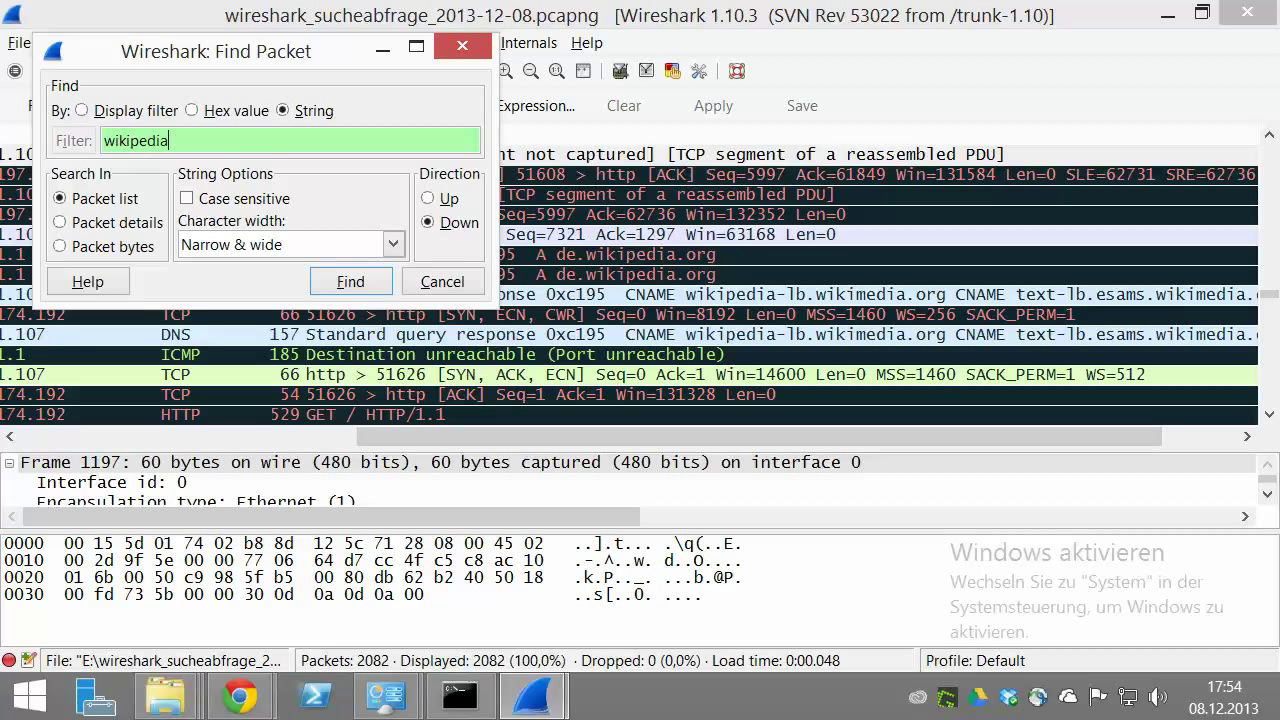
{"action": "left_click", "coordinate": [356, 290]}
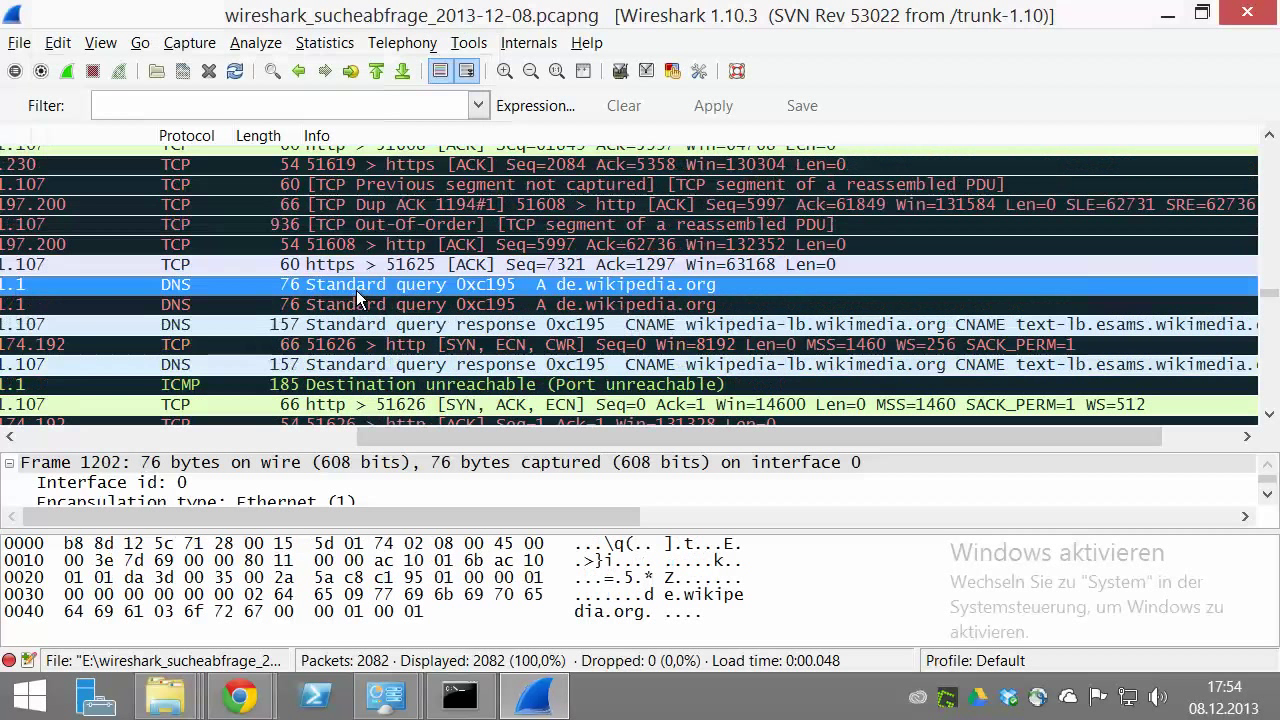
Step: Open the de.wikipedia.org DNS query, packet 1202, in its own maximized window, expand its Domain Name System section and close the window
{"action": "left_click", "coordinate": [582, 305]}
{"action": "left_click", "coordinate": [590, 288]}
{"action": "double_click", "coordinate": [590, 289]}
{"action": "left_click", "coordinate": [716, 47]}
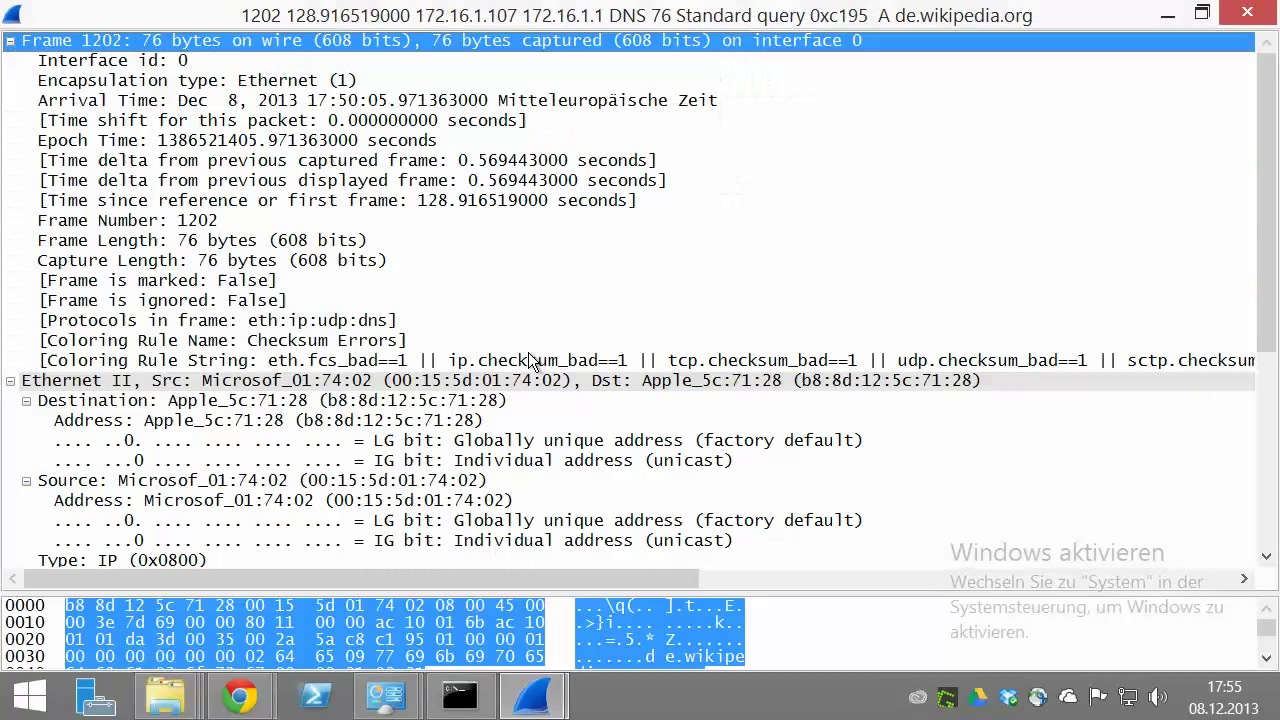
{"action": "scroll", "coordinate": [571, 369], "scroll_direction": "down", "scroll_amount": 6}
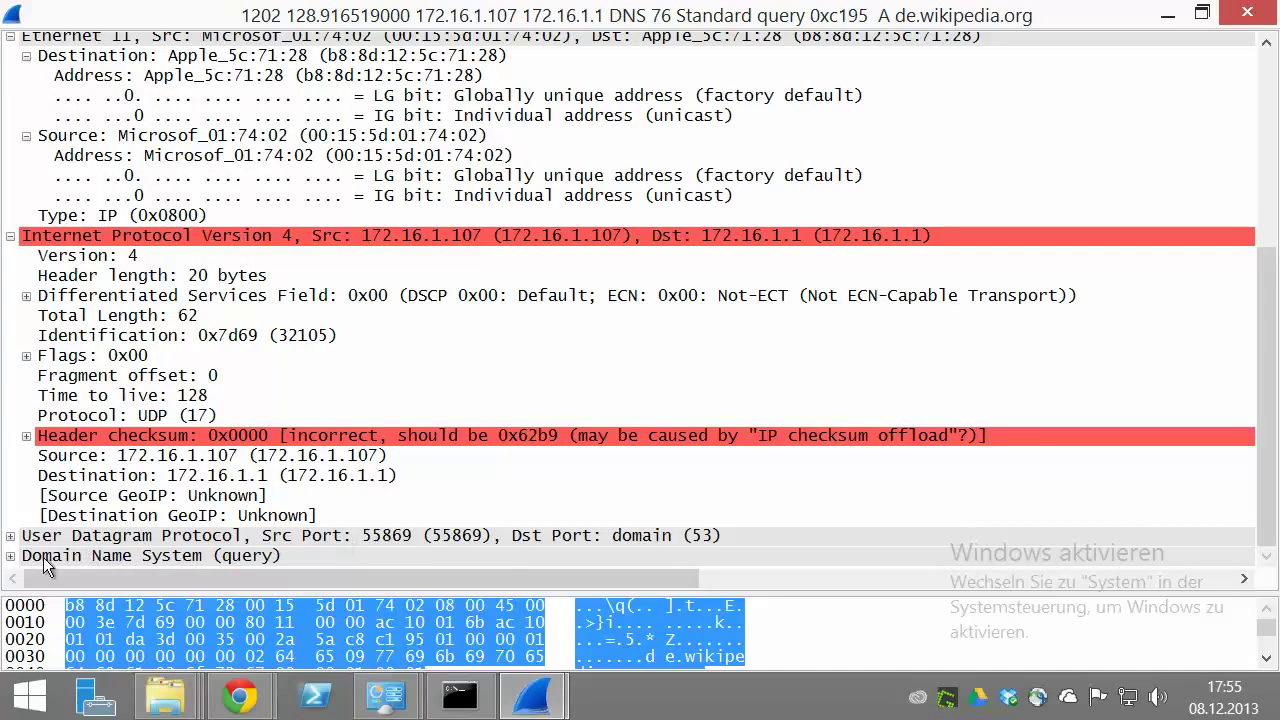
{"action": "left_click", "coordinate": [11, 556]}
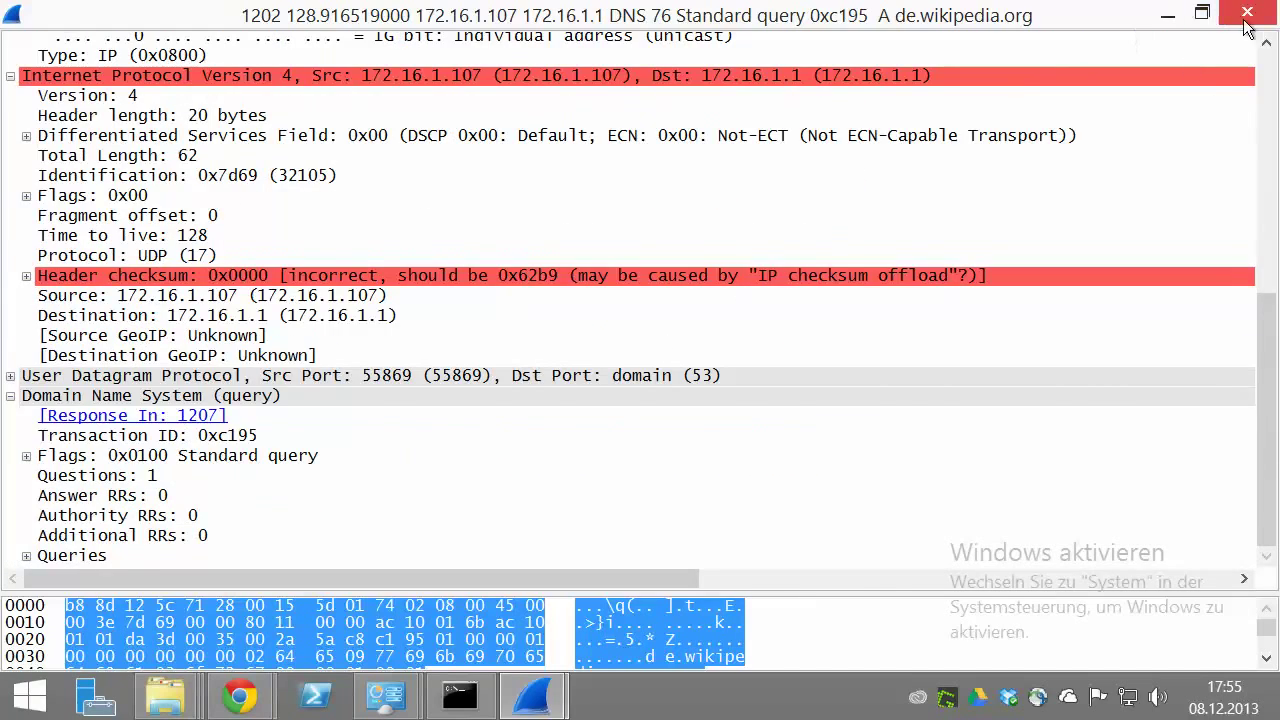
{"action": "left_click", "coordinate": [1246, 13]}
Step: Select the GET request for /wiki/Wikipedia:Hauptseite and look through the packets that follow it
{"action": "scroll", "coordinate": [557, 377], "scroll_direction": "down", "scroll_amount": 3}
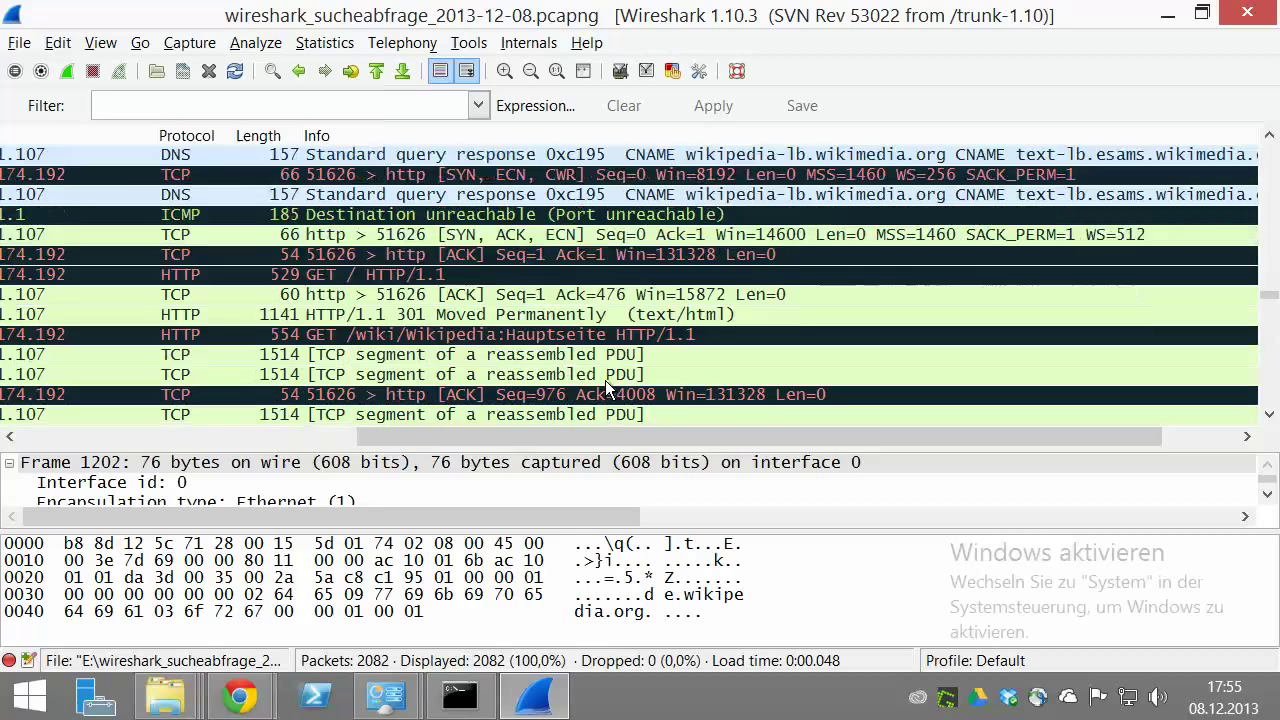
{"action": "scroll", "coordinate": [604, 355], "scroll_direction": "up", "scroll_amount": 1}
{"action": "left_click", "coordinate": [608, 250]}
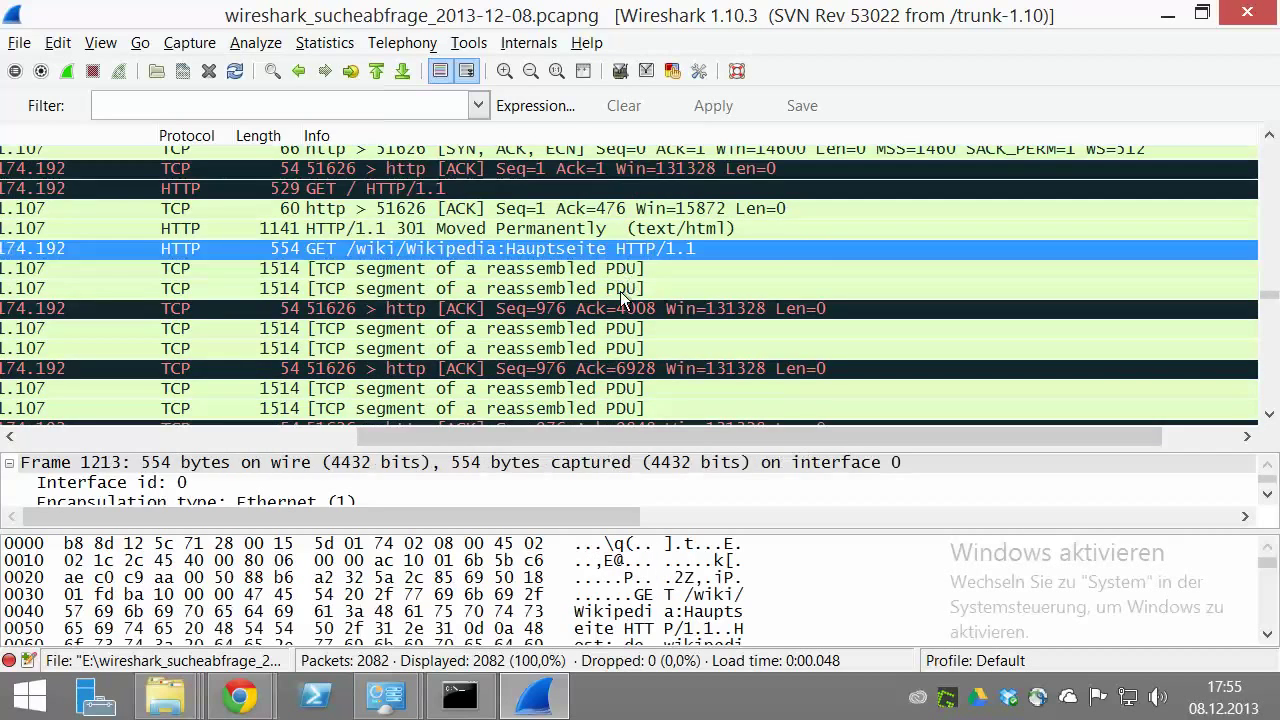
{"action": "scroll", "coordinate": [628, 302], "scroll_direction": "down", "scroll_amount": 4}
{"action": "scroll", "coordinate": [628, 302], "scroll_direction": "down", "scroll_amount": 3}
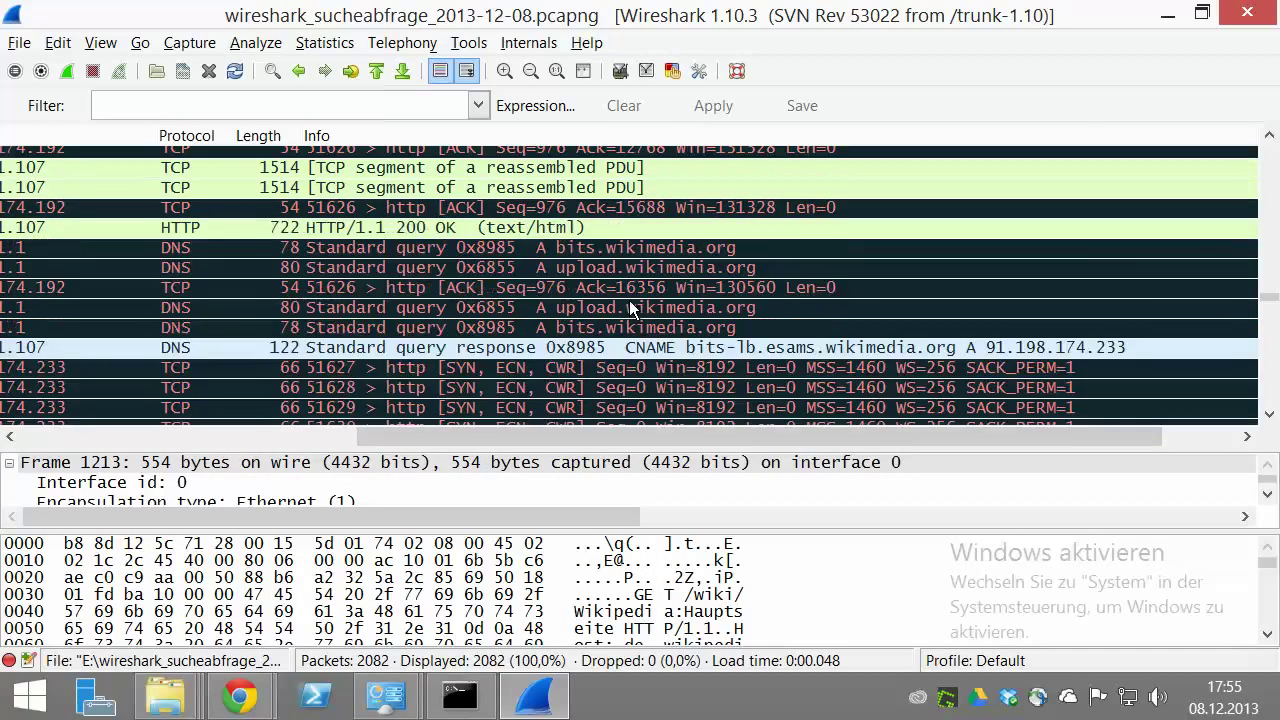
Step: Select the DNS query for upload.wikimedia.org and look through the following packets, including the load.php and /geoiplookup GET requests
{"action": "left_click", "coordinate": [639, 269]}
{"action": "scroll", "coordinate": [643, 276], "scroll_direction": "down", "scroll_amount": 2}
{"action": "scroll", "coordinate": [643, 276], "scroll_direction": "down", "scroll_amount": 4}
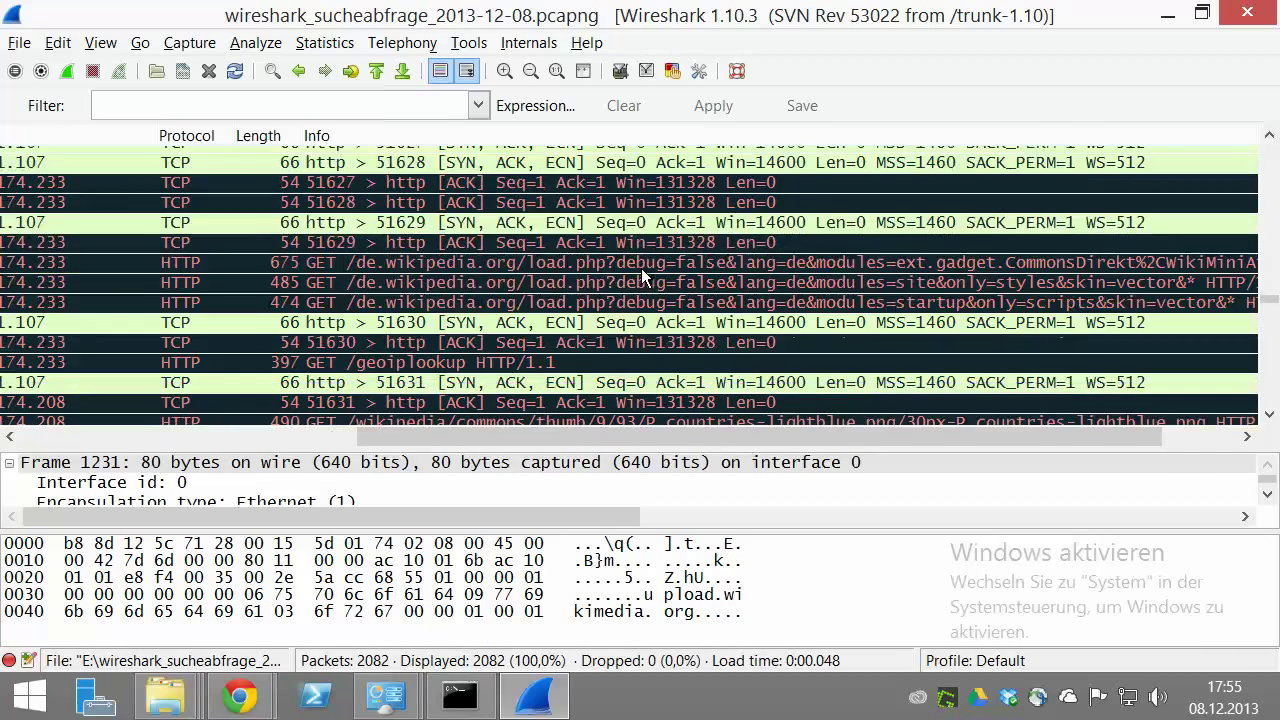
{"action": "scroll", "coordinate": [644, 272], "scroll_direction": "down", "scroll_amount": 2}
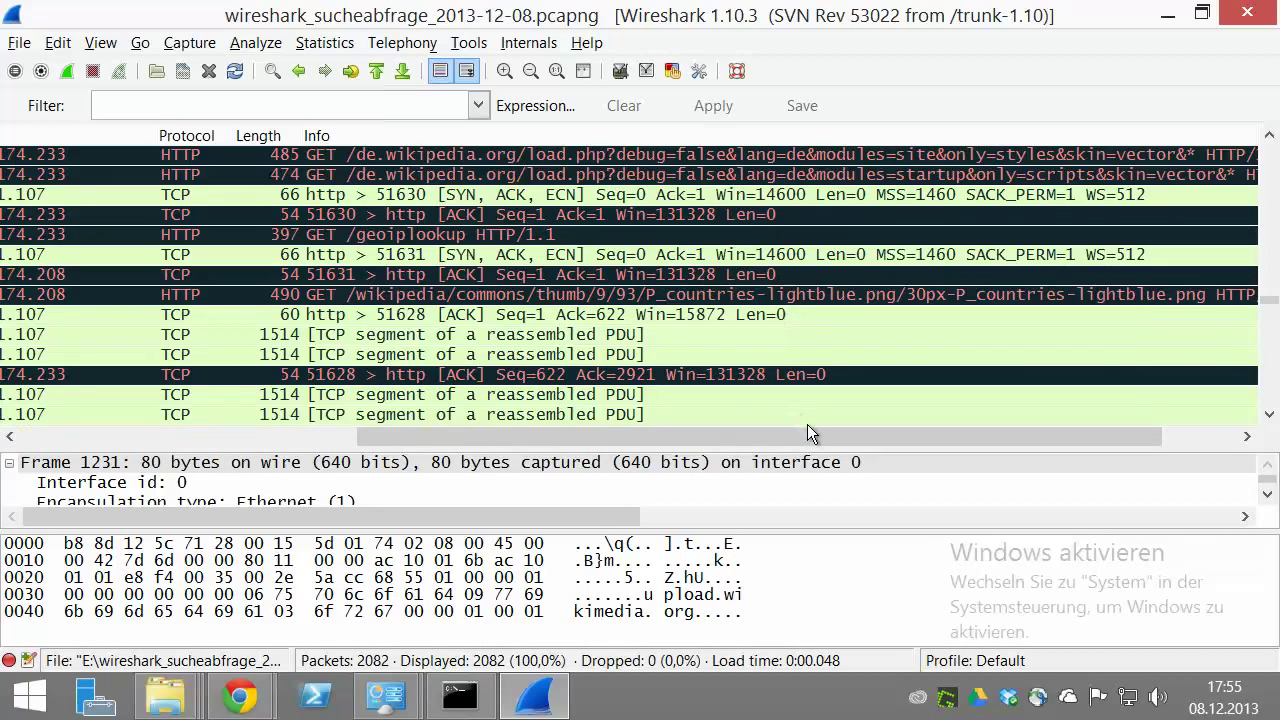
{"action": "left_click_drag", "start_coordinate": [807, 430], "coordinate": [883, 431]}
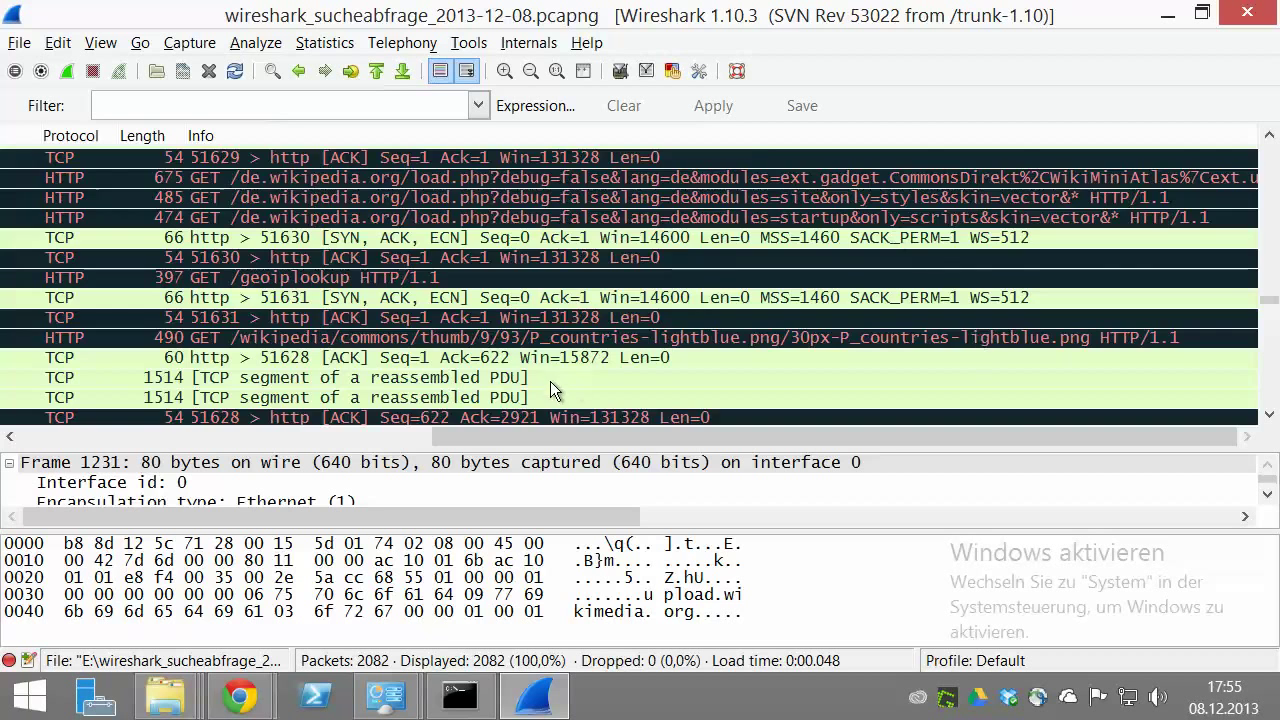
{"action": "scroll", "coordinate": [544, 367], "scroll_direction": "down", "scroll_amount": 5}
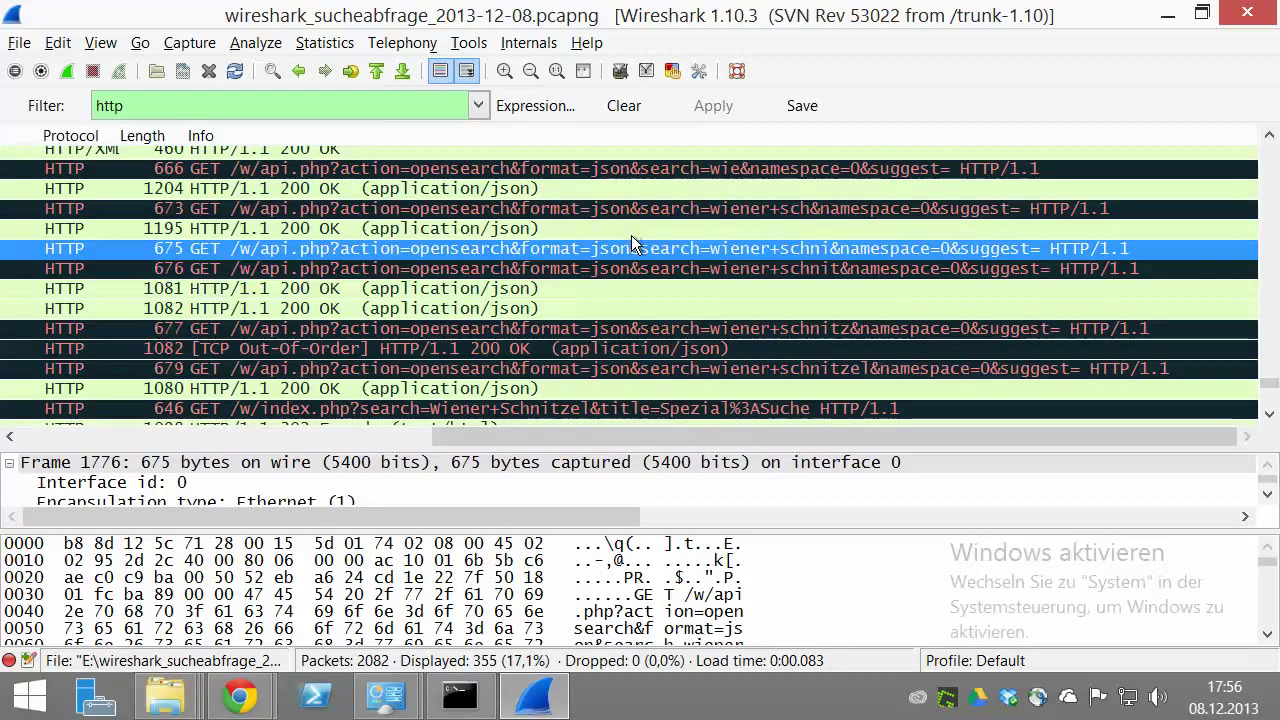
Step: Select the opensearch GET request for wiener+schnit among the HTTP packets
{"action": "scroll", "coordinate": [613, 250], "scroll_direction": "up", "scroll_amount": 1}
{"action": "scroll", "coordinate": [613, 250], "scroll_direction": "down", "scroll_amount": 1}
{"action": "left_click", "coordinate": [654, 270]}
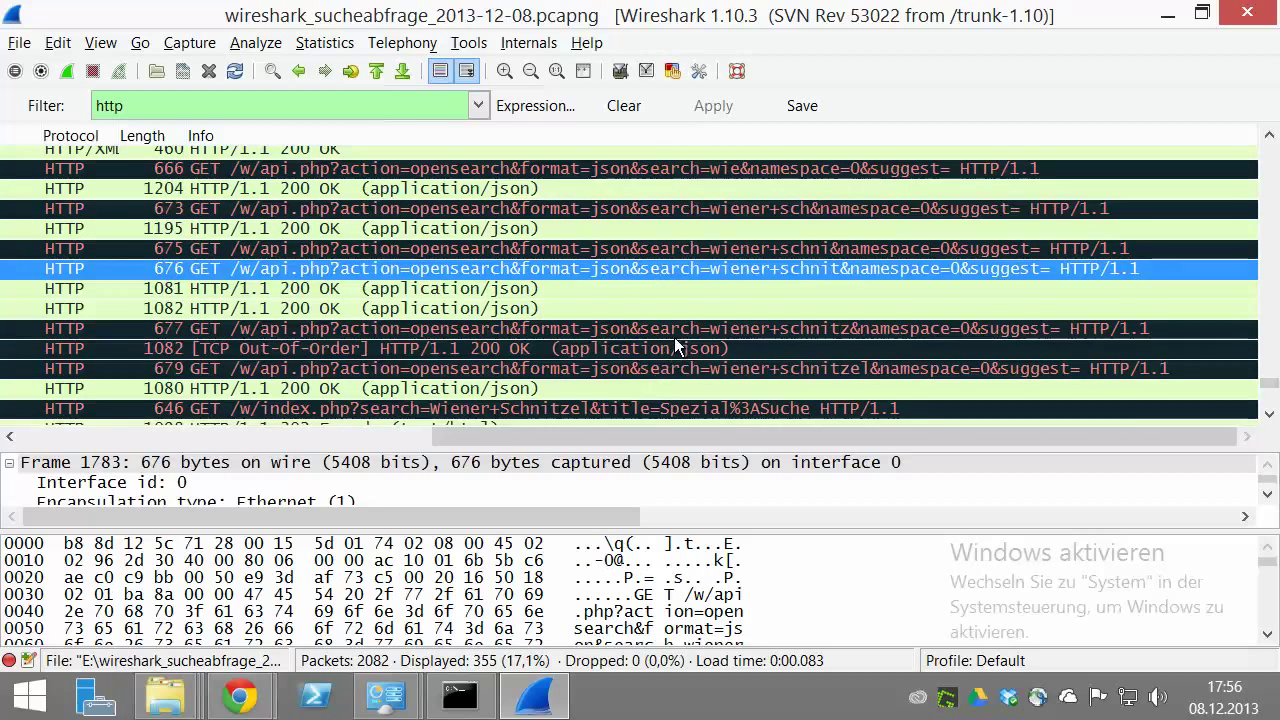
Step: Open the wiener+schnitz opensearch request, packet 1791, in its own maximized window and view its Hypertext Transfer Protocol section
{"action": "double_click", "coordinate": [674, 330]}
{"action": "left_click", "coordinate": [780, 110]}
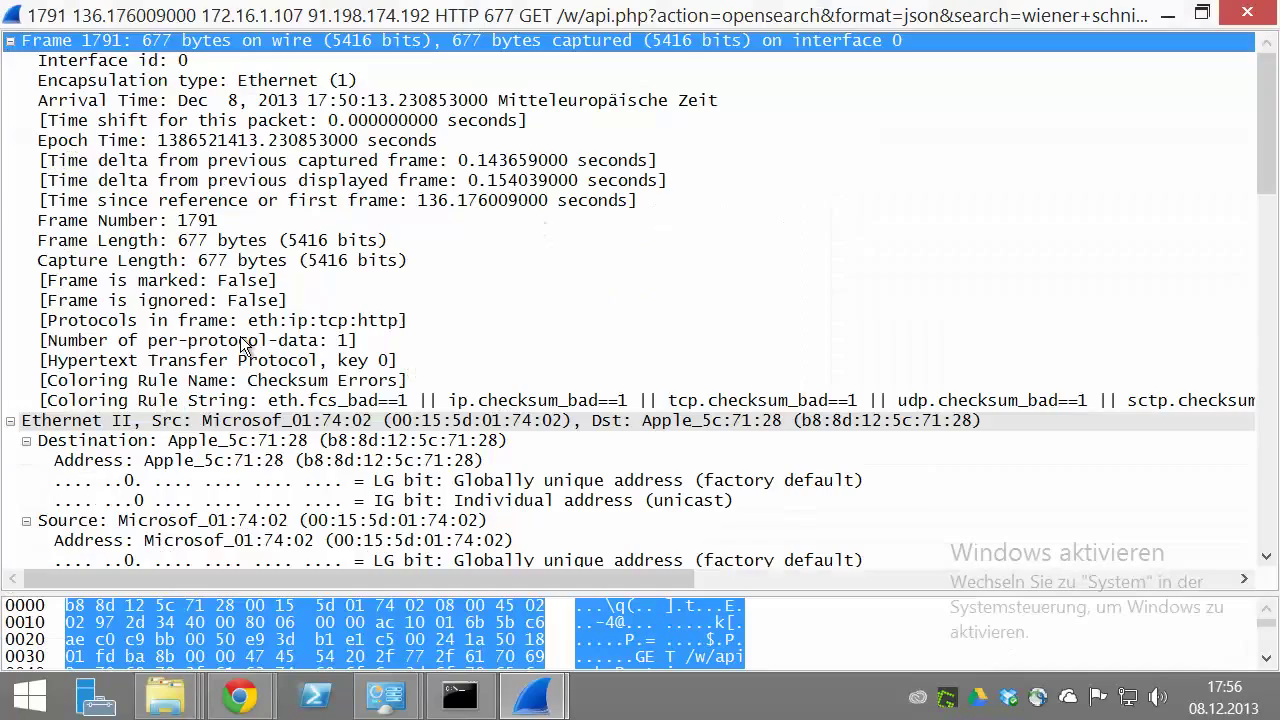
{"action": "scroll", "coordinate": [250, 343], "scroll_direction": "down", "scroll_amount": 12}
{"action": "scroll", "coordinate": [250, 343], "scroll_direction": "down", "scroll_amount": 12}
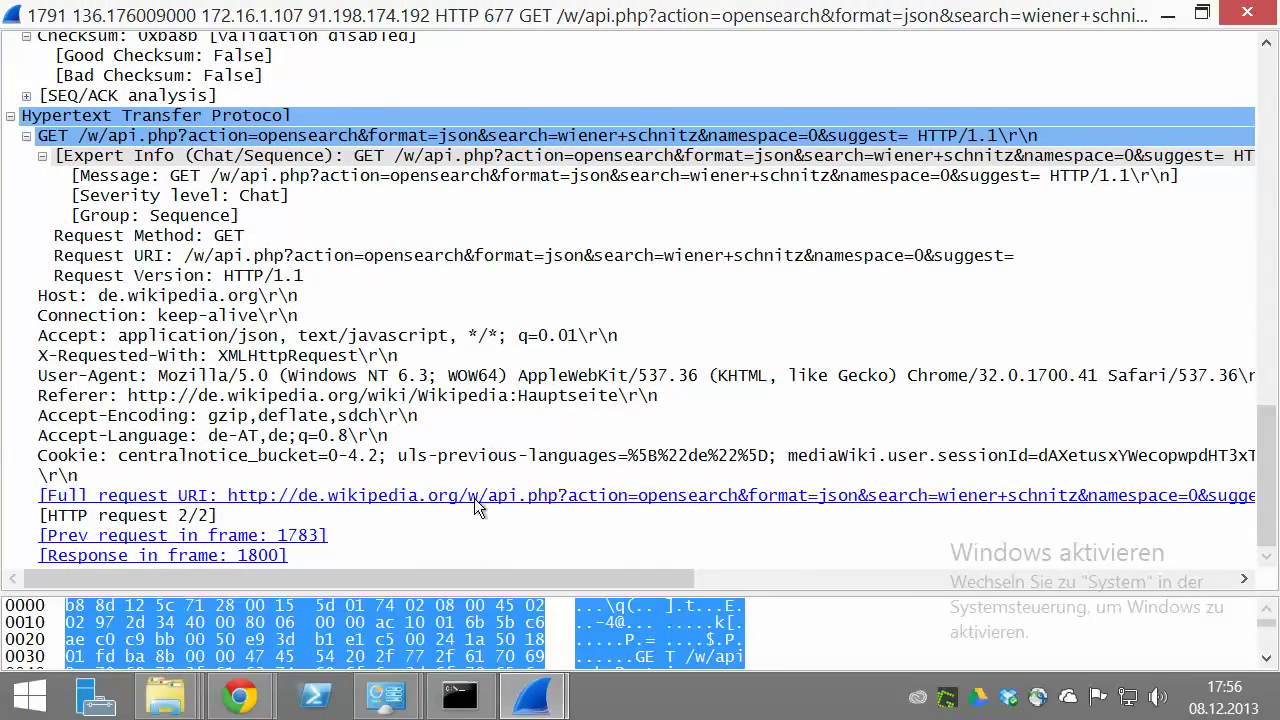
Step: Open the packet's full request URI in the Chrome browser and close the new page again
{"action": "left_click_drag", "start_coordinate": [508, 580], "coordinate": [496, 537]}
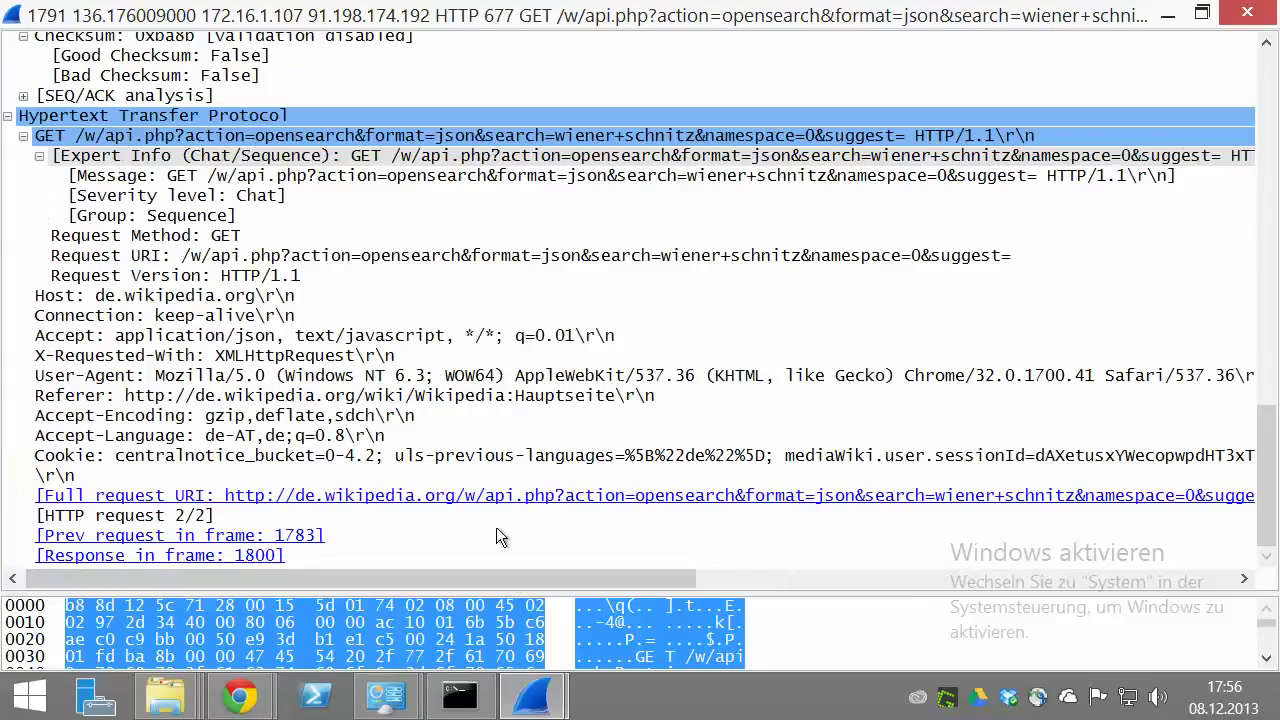
{"action": "left_click", "coordinate": [499, 500]}
{"action": "double_click", "coordinate": [496, 501]}
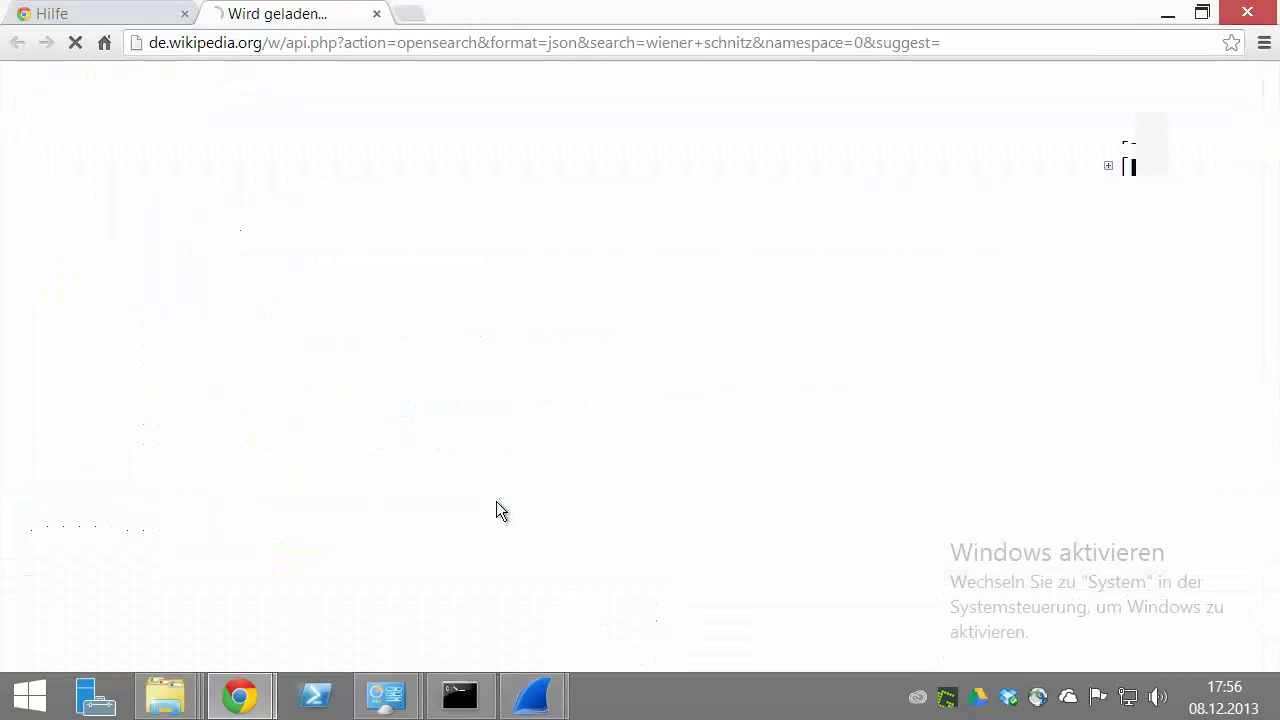
{"action": "left_click", "coordinate": [371, 14]}
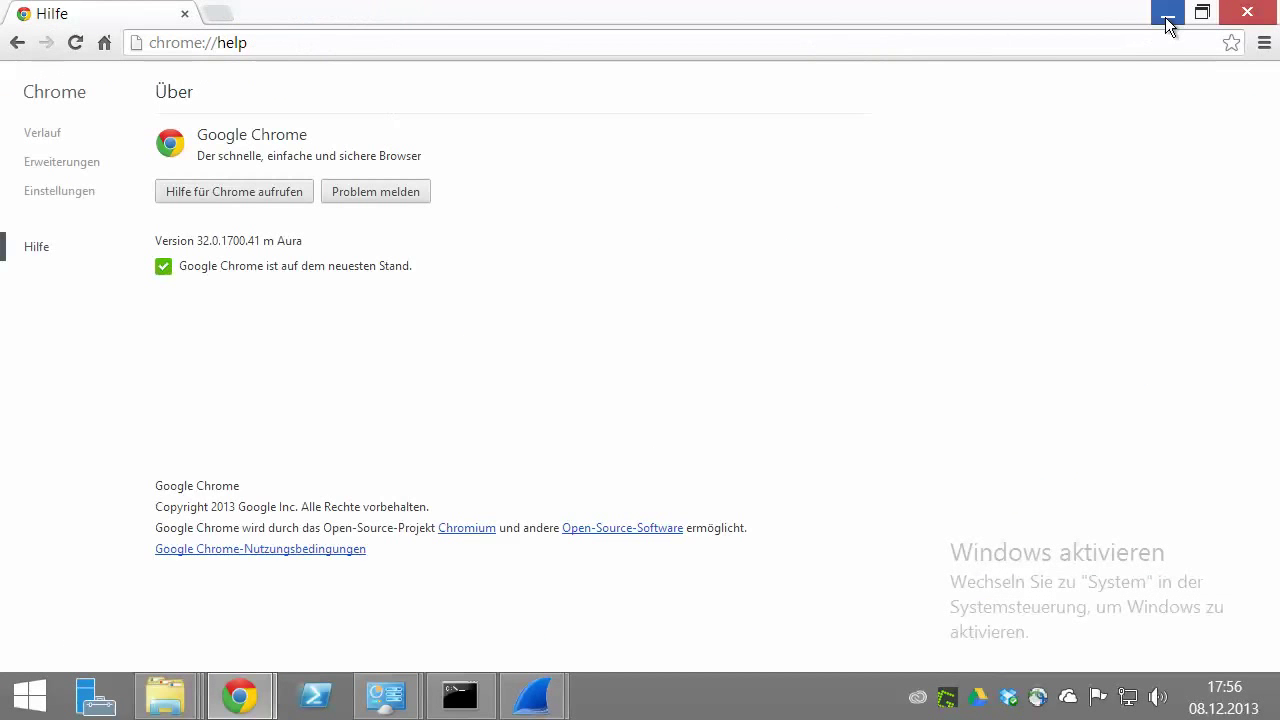